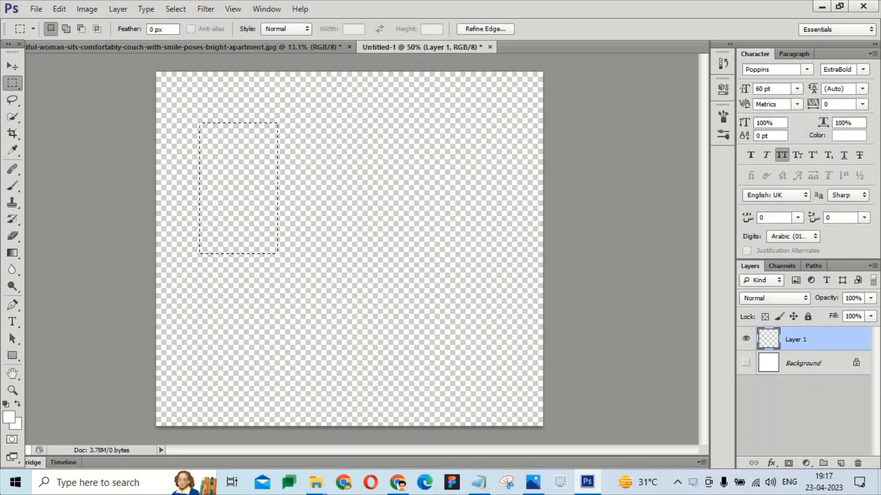
# Fill the rectangular selection on Layer 1 with black and deselect it.
pyautogui.click(10, 418)
pyautogui.click(443, 327)
pyautogui.click(753, 156)
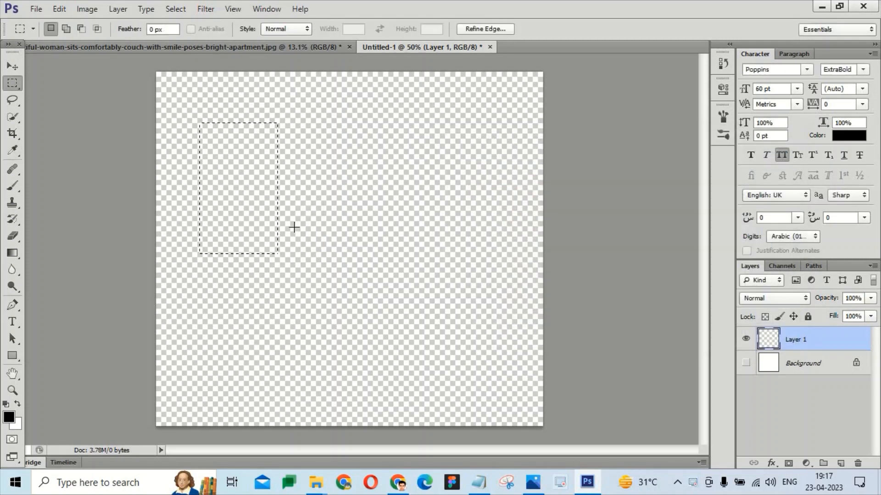
pyautogui.hotkey('alt', 'BackSpace')
pyautogui.hotkey('ctrl', 'd')
pyautogui.press('v')
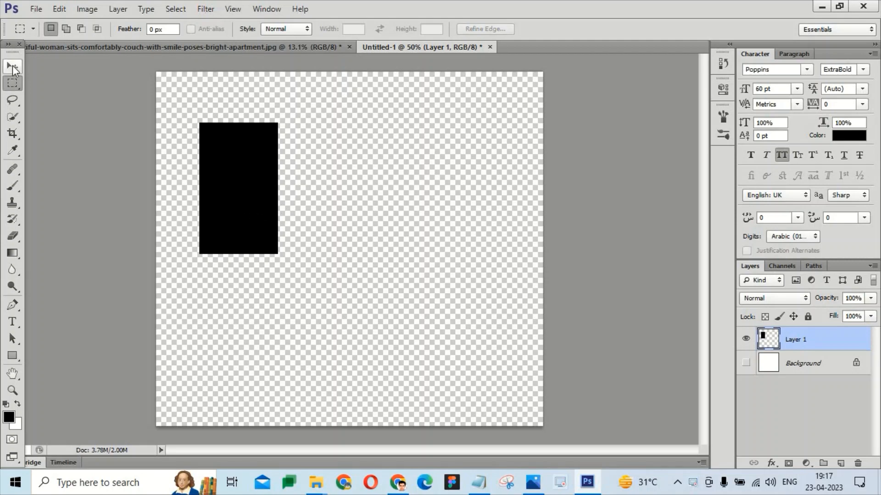
# Duplicate the black rectangle into an evenly distributed row of three, and copy that row directly below to make six panes.
pyautogui.moveTo(230, 219); pyautogui.dragTo(318, 218)
pyautogui.moveTo(318, 219); pyautogui.dragTo(412, 220)
pyautogui.hotkey('ctrl', 'alt', 'a')
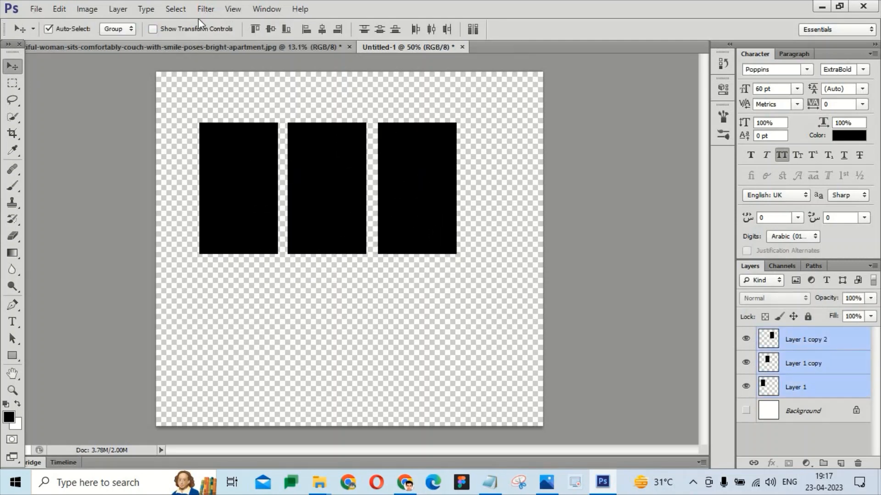
pyautogui.click(431, 29)
pyautogui.moveTo(343, 209); pyautogui.dragTo(346, 351)
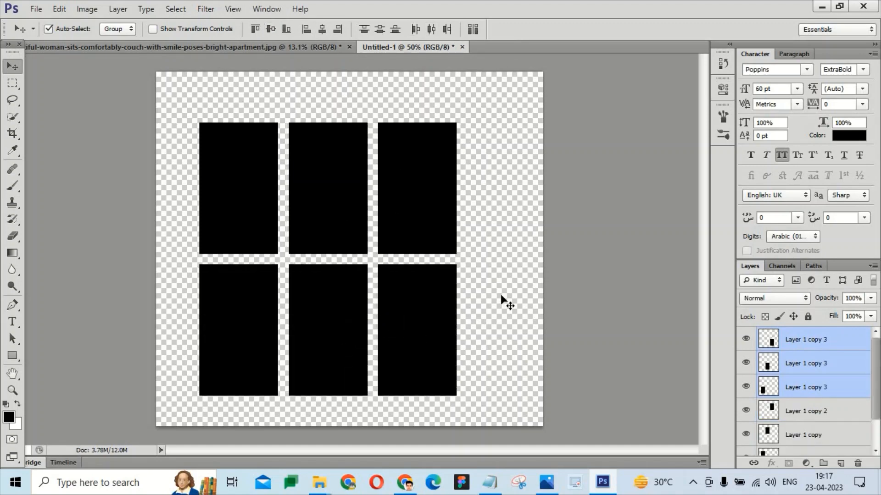
pyautogui.moveTo(505, 298); pyautogui.dragTo(141, 141)
pyautogui.hotkey('ctrl', 't')
pyautogui.rightClick(412, 218)
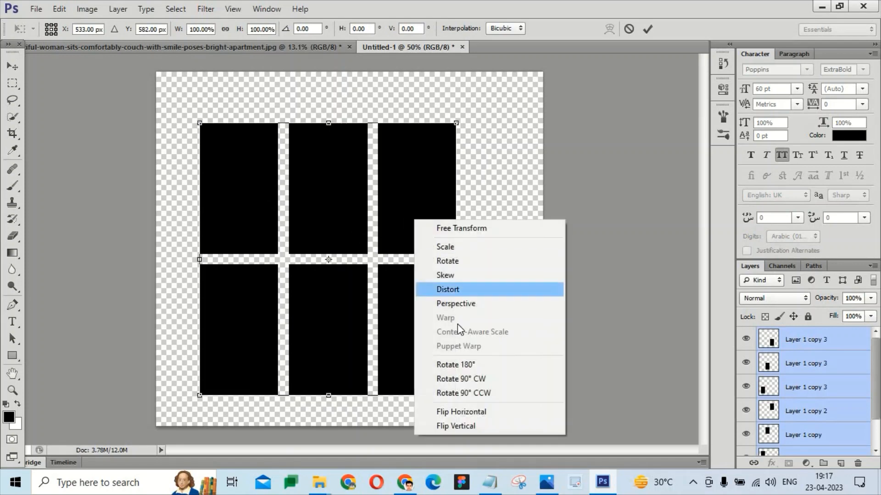
pyautogui.click(873, 389)
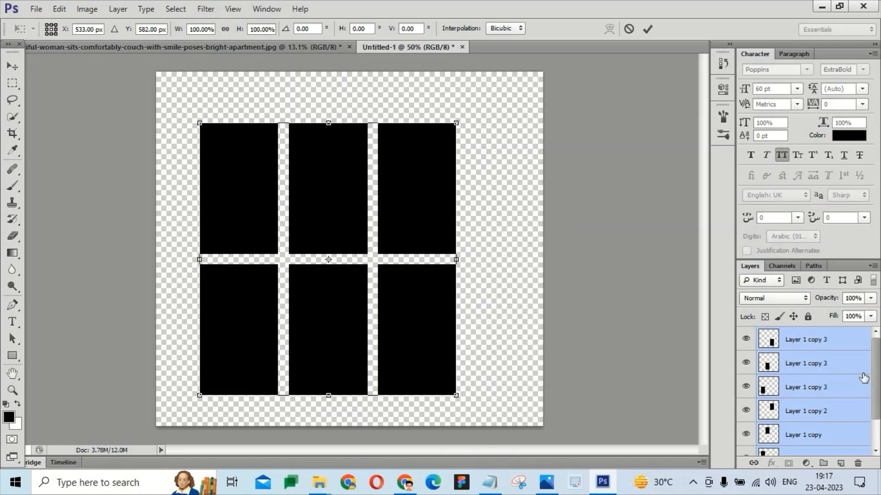
pyautogui.press('Return')
pyautogui.hotkey('ctrl', 'g')
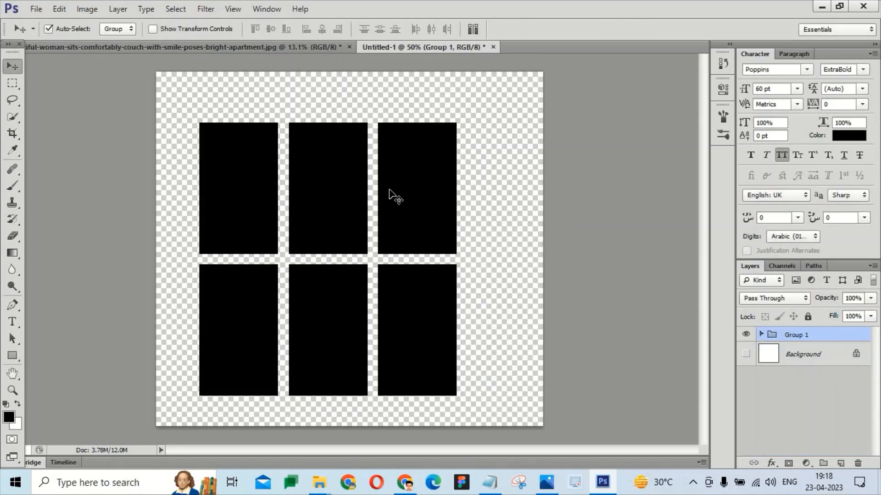
pyautogui.hotkey('ctrl', 't')
pyautogui.rightClick(390, 195)
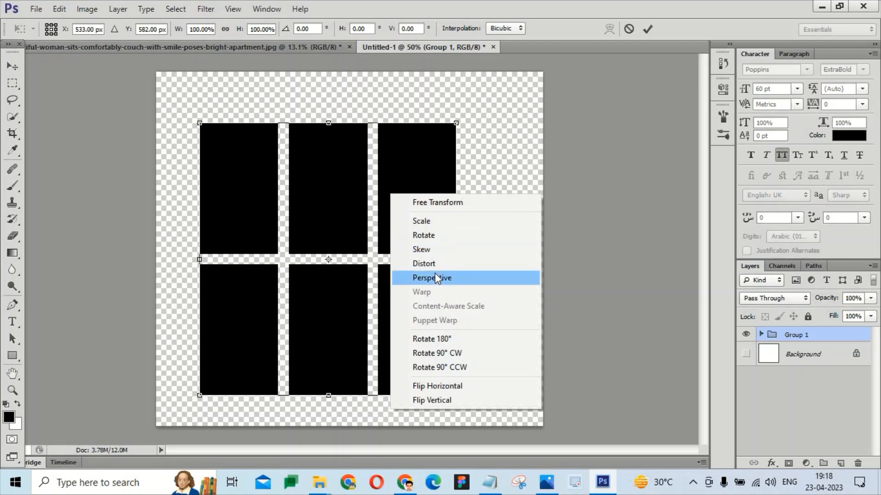
pyautogui.click(350, 187)
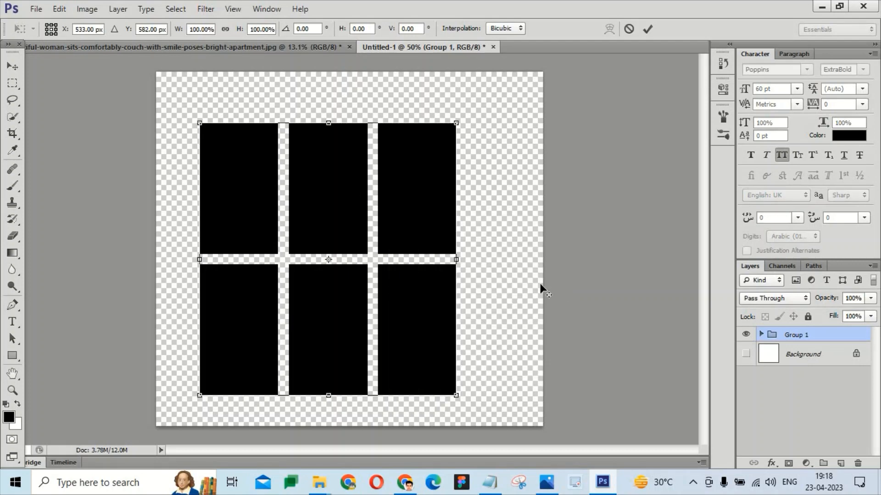
pyautogui.press('Return')
pyautogui.hotkey('ctrl', 'shift', 'g')
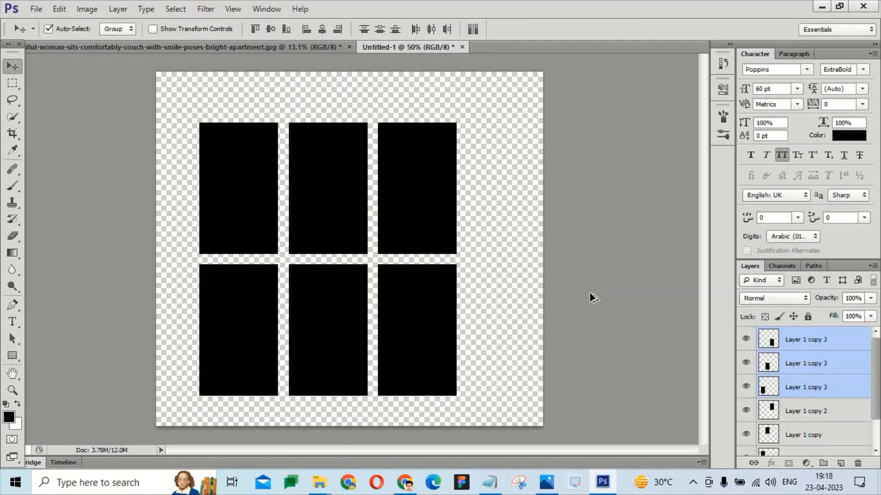
# Apply a Perspective transform to all six rectangle layers together, shortening the right side of the window shape symmetrically.
pyautogui.moveTo(876, 412); pyautogui.dragTo(874, 438)
pyautogui.keyDown('shift'); pyautogui.click(803, 417); pyautogui.keyUp('shift')
pyautogui.moveTo(873, 397); pyautogui.dragTo(859, 450)
pyautogui.click(821, 340)
pyautogui.keyDown('shift'); pyautogui.click(804, 421); pyautogui.keyUp('shift')
pyautogui.hotkey('ctrl', 't')
pyautogui.rightClick(305, 182)
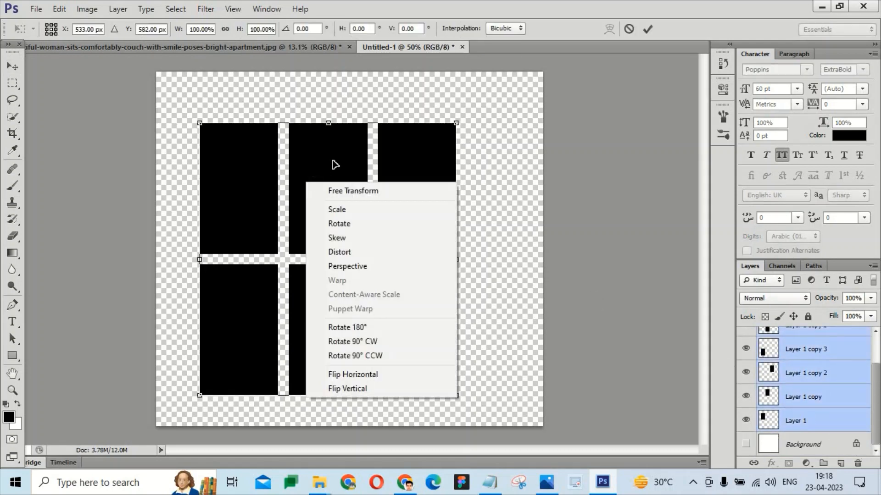
pyautogui.click(334, 164)
pyautogui.rightClick(439, 134)
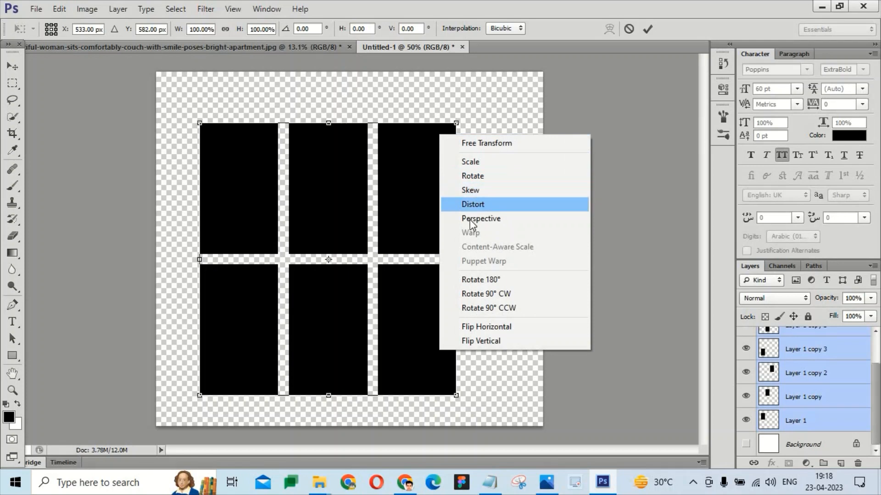
pyautogui.click(463, 128)
pyautogui.moveTo(450, 118); pyautogui.dragTo(457, 138)
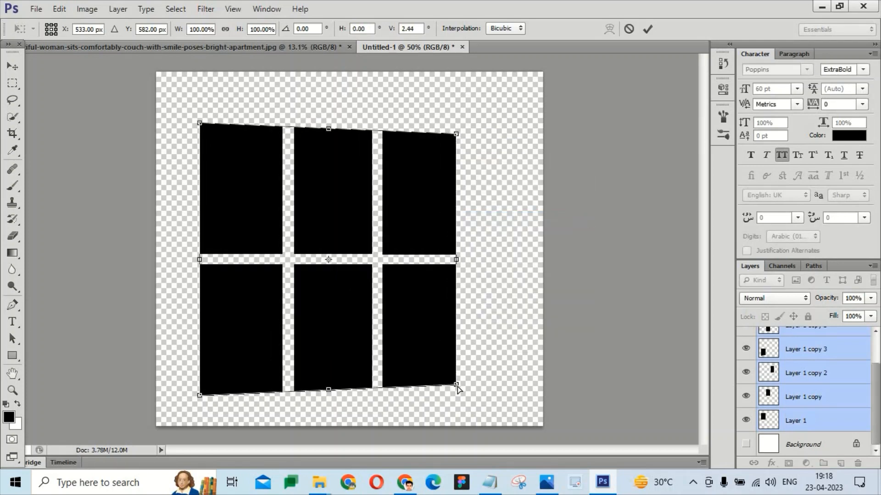
pyautogui.moveTo(456, 387); pyautogui.dragTo(452, 370)
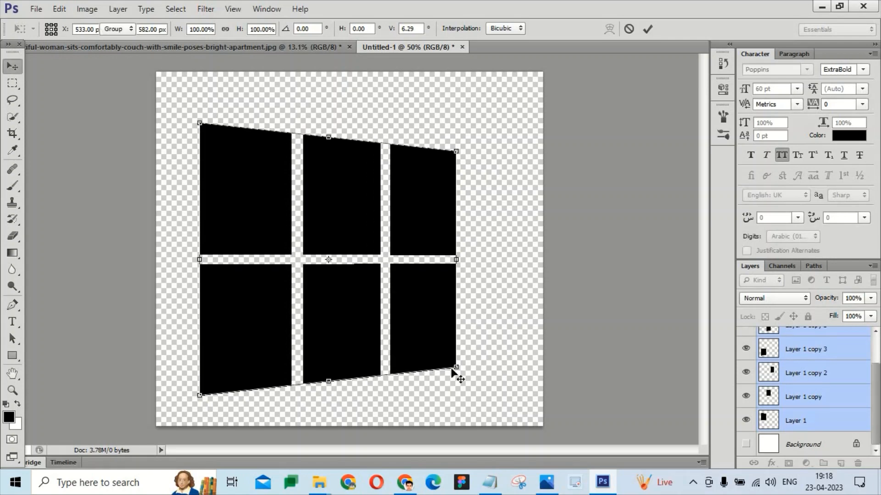
pyautogui.press('Return')
pyautogui.click(525, 291)
# Apply a Gaussian Blur with a radius of 8.8 pixels to the lower-right pane.
pyautogui.click(874, 357)
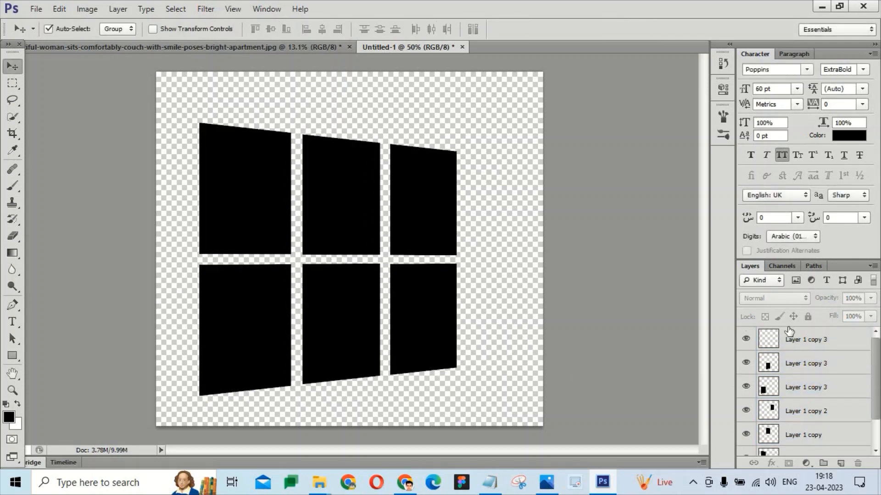
pyautogui.click(795, 345)
pyautogui.click(207, 9)
pyautogui.moveTo(226, 140)
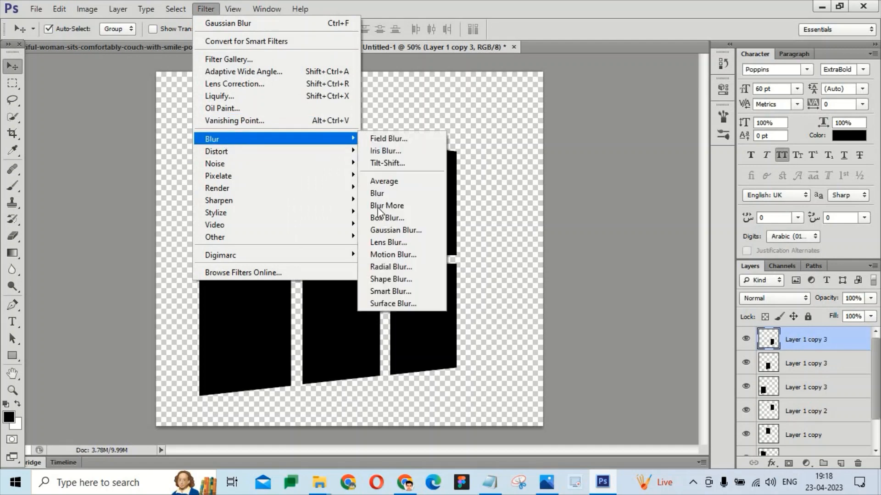
pyautogui.click(389, 231)
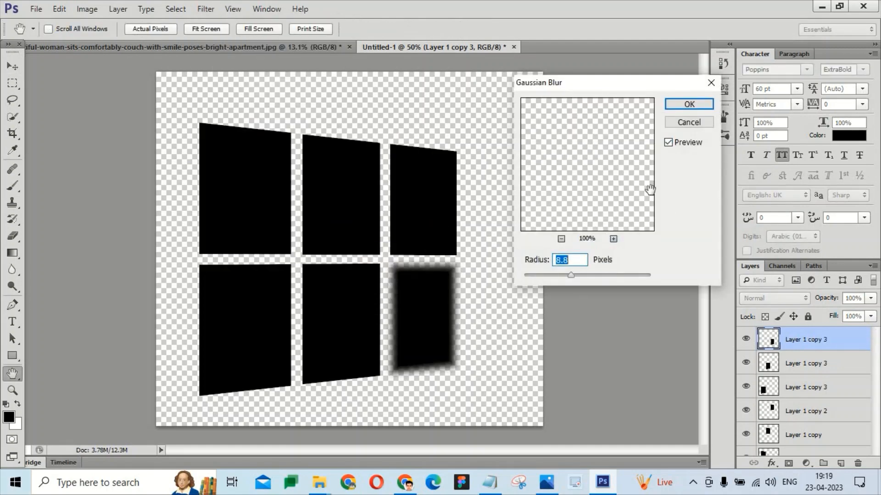
pyautogui.click(681, 105)
# Apply a Gaussian Blur with a radius of 8.8 pixels to the upper-left pane.
pyautogui.click(252, 163)
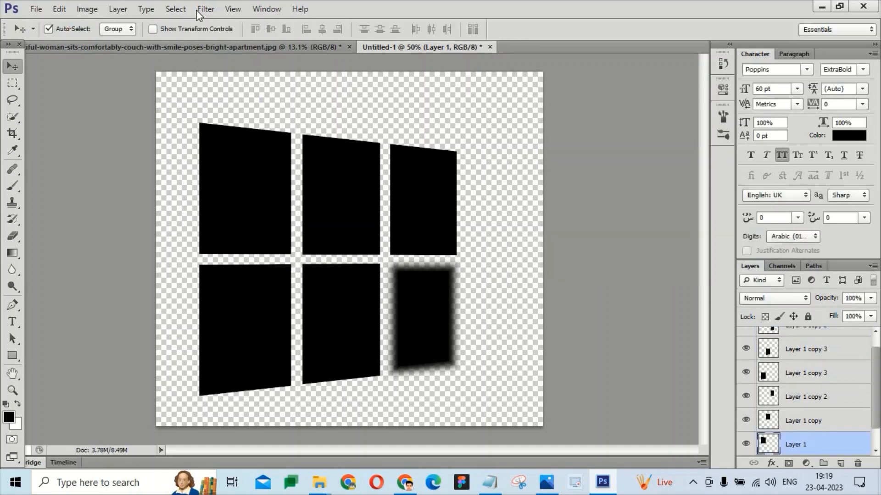
pyautogui.click(201, 10)
pyautogui.moveTo(234, 139)
pyautogui.click(394, 230)
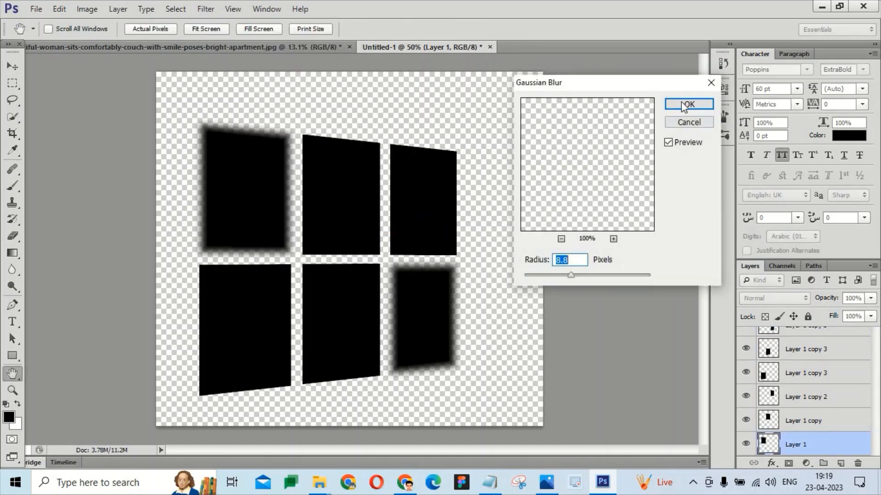
pyautogui.click(681, 105)
# Apply the same 8.8-pixel Gaussian Blur to the upper-middle pane and to the upper-right pane.
pyautogui.click(339, 197)
pyautogui.click(206, 8)
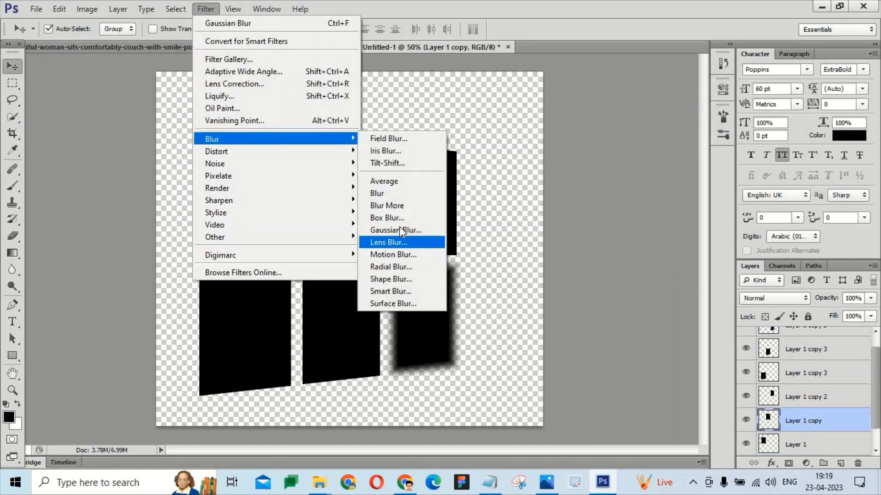
pyautogui.click(399, 230)
pyautogui.press('Return')
pyautogui.keyDown('ctrl'); pyautogui.click(392, 191); pyautogui.keyUp('ctrl')
pyautogui.click(205, 9)
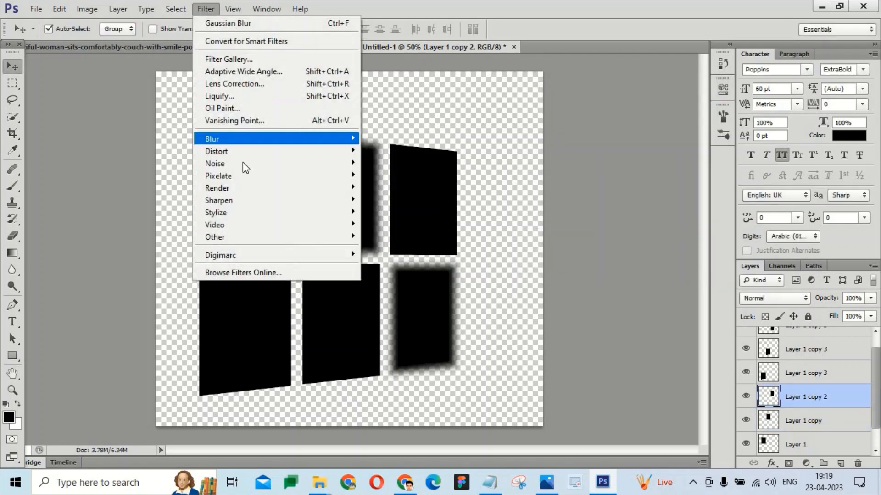
pyautogui.moveTo(234, 139)
pyautogui.click(396, 230)
pyautogui.click(682, 108)
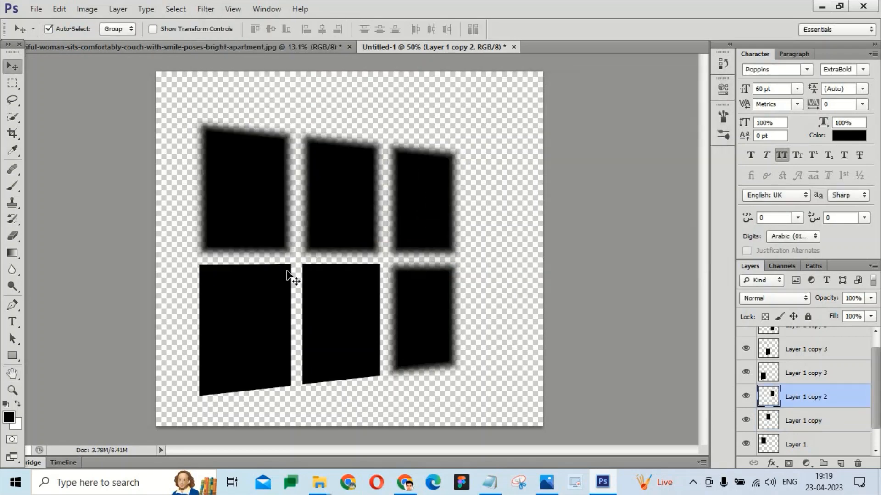
# Try a Motion Blur with an angle of -8° and a distance of 273 pixels on the lower-left pane.
pyautogui.click(286, 276)
pyautogui.click(206, 9)
pyautogui.moveTo(238, 138)
pyautogui.click(404, 252)
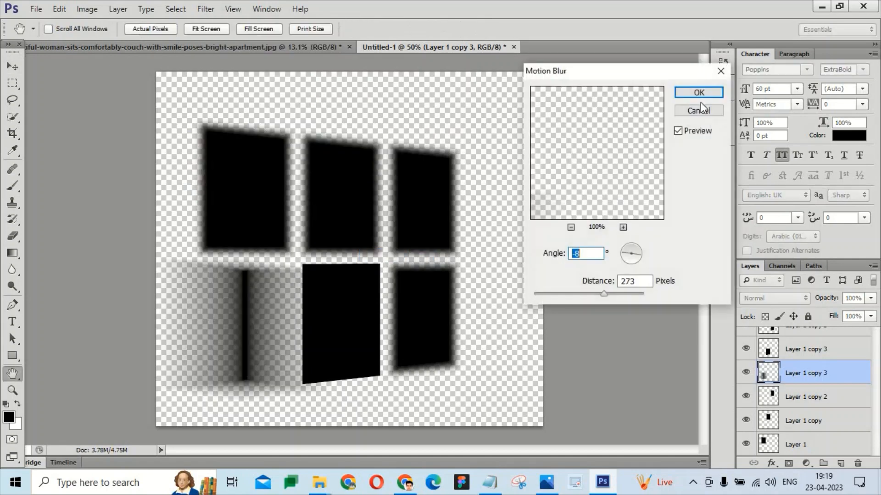
pyautogui.click(688, 92)
pyautogui.hotkey('ctrl', 'z')
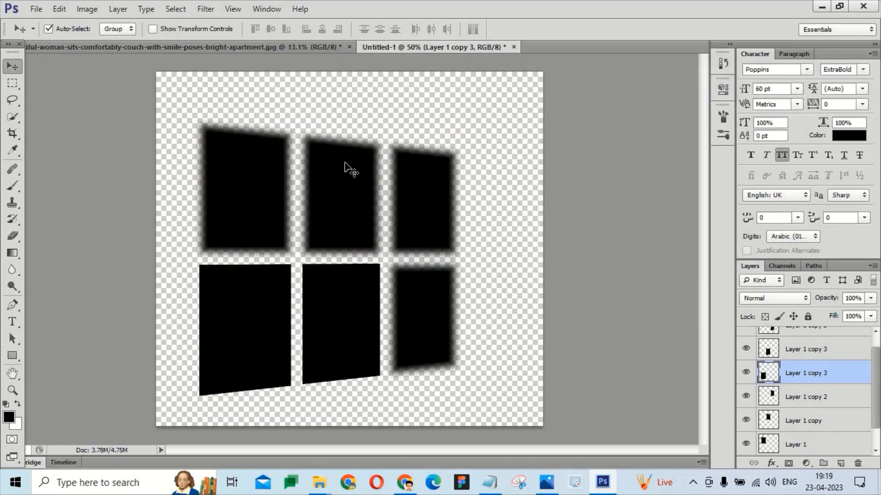
# Apply a Gaussian Blur with a radius of 8.8 pixels to the lower-left pane.
pyautogui.click(205, 9)
pyautogui.moveTo(229, 138)
pyautogui.click(403, 232)
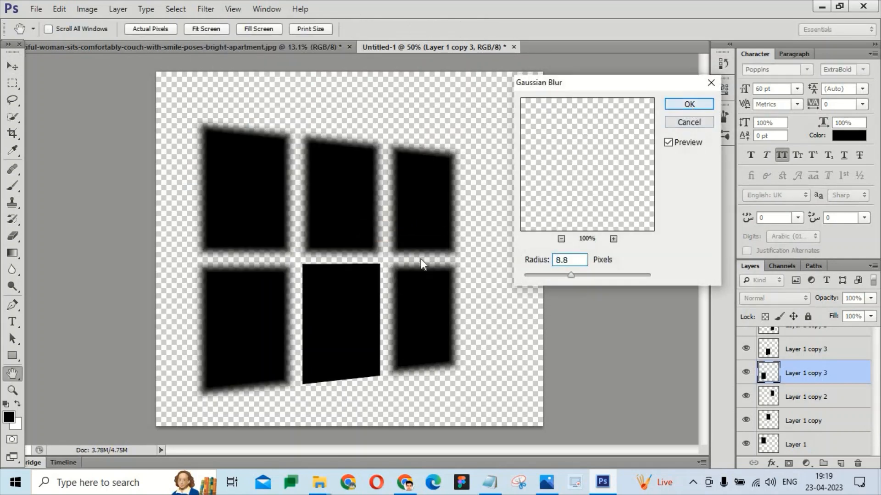
pyautogui.press('Return')
# Apply a Gaussian Blur with a radius of 8.8 pixels to the lower-middle pane and deselect the layer.
pyautogui.click(373, 287)
pyautogui.click(205, 8)
pyautogui.moveTo(212, 139)
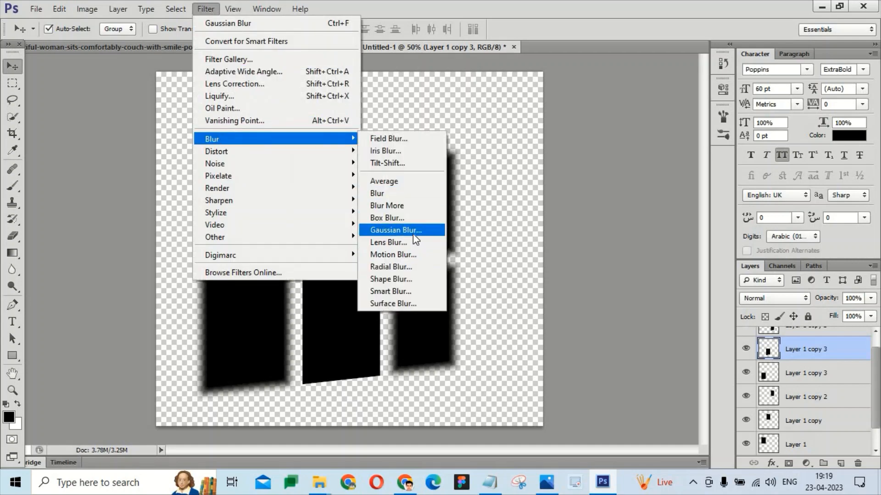
pyautogui.click(413, 230)
pyautogui.press('Return')
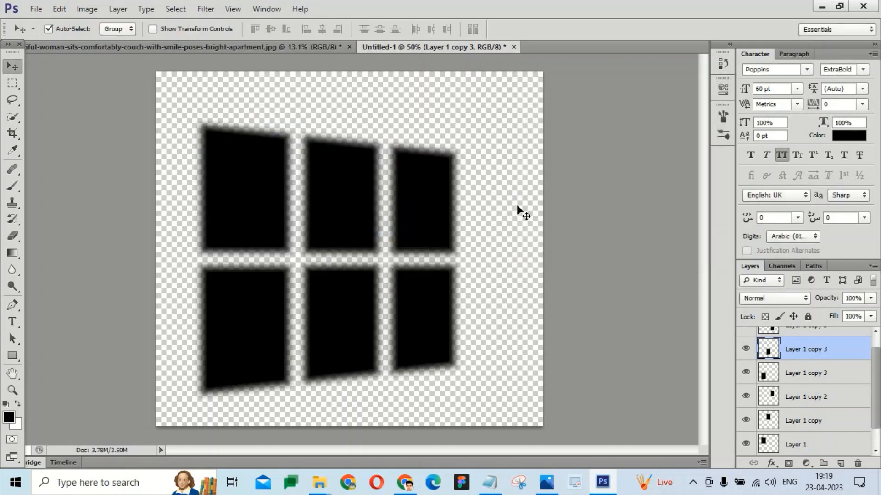
pyautogui.click(519, 233)
# Nudge the two left panes and the two right panes slightly inward toward the middle column.
pyautogui.click(225, 156)
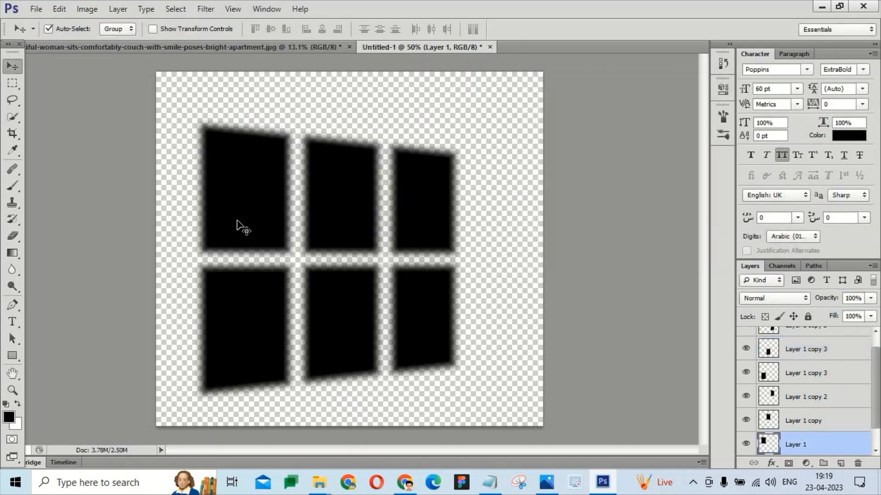
pyautogui.keyDown('shift'); pyautogui.click(254, 296); pyautogui.keyUp('shift')
pyautogui.hotkey('shift', 'Right')
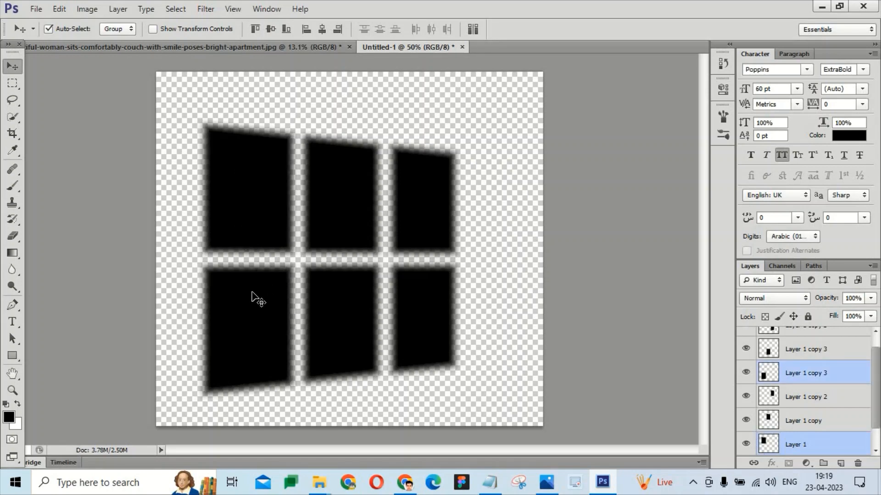
pyautogui.click(416, 321)
pyautogui.keyDown('shift'); pyautogui.click(436, 235); pyautogui.keyUp('shift')
pyautogui.hotkey('shift', 'Left')
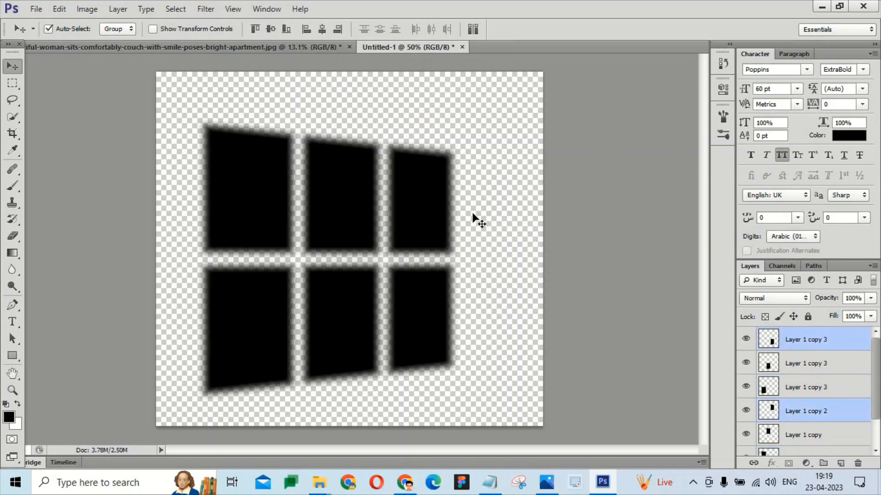
# Define all six blurred panes as a brush preset named "Windows Brush".
pyautogui.moveTo(187, 98); pyautogui.dragTo(449, 380)
pyautogui.click(79, 6)
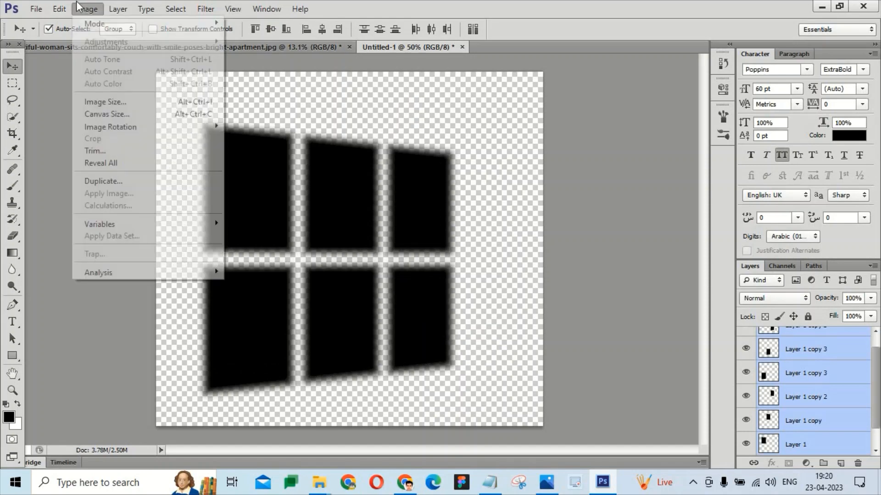
pyautogui.click(140, 356)
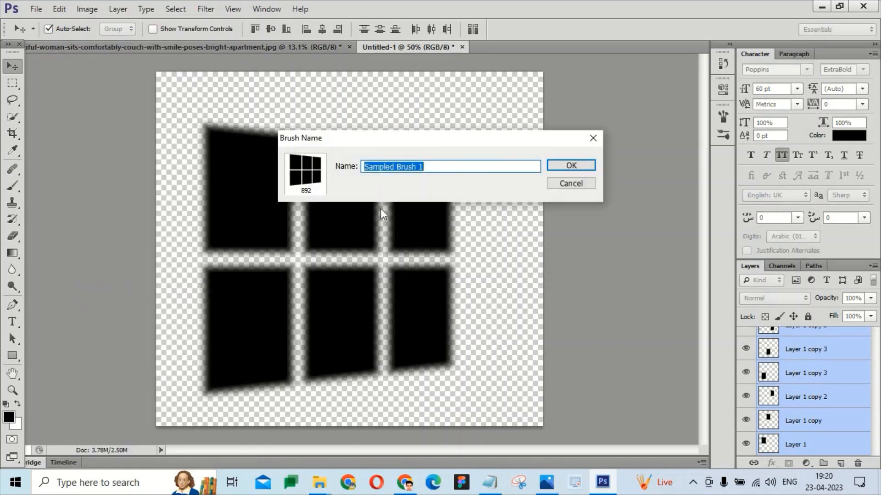
pyautogui.write('Windows Brush')
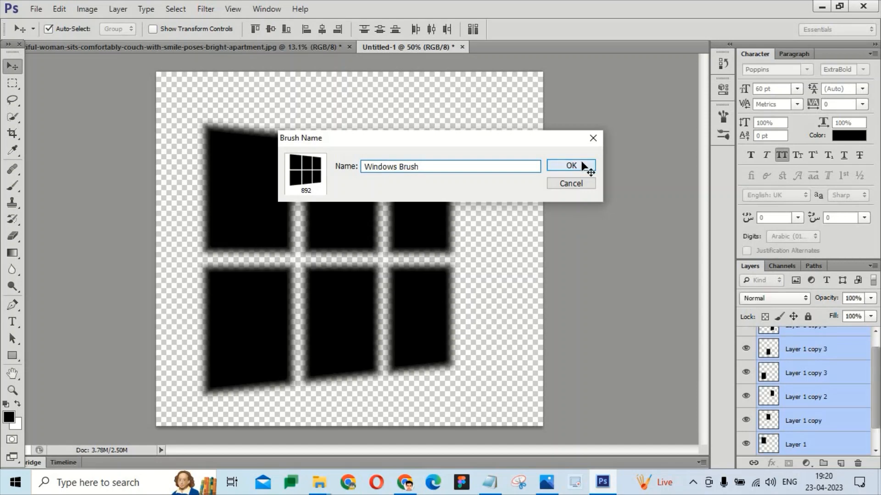
pyautogui.click(588, 165)
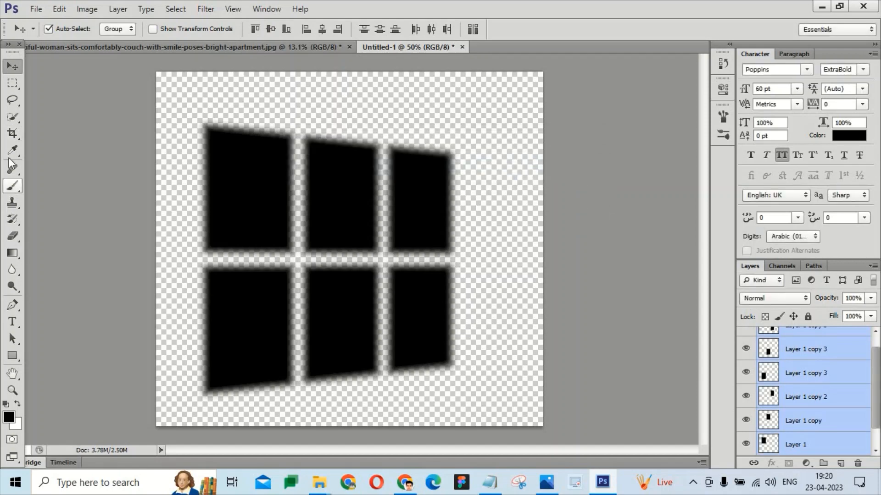
# In the living-room photo, prepare the window brush at 2100 px with 50% flow and a white (ffffff) foreground color.
pyautogui.click(57, 47)
pyautogui.click(11, 186)
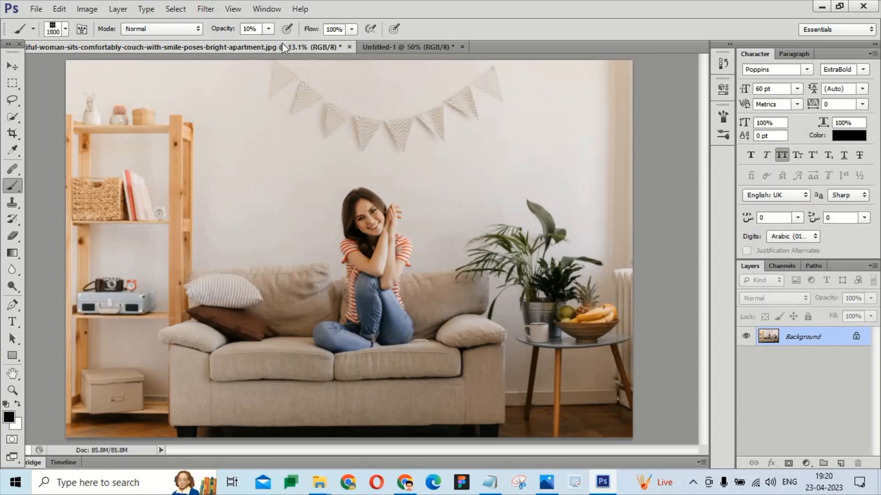
pyautogui.moveTo(223, 33)
pyautogui.mouseDown()
pyautogui.moveTo(235, 37)
pyautogui.moveTo(223, 38)
pyautogui.mouseUp()
pyautogui.moveTo(306, 37); pyautogui.dragTo(278, 42)
pyautogui.click(9, 417)
pyautogui.click(444, 164)
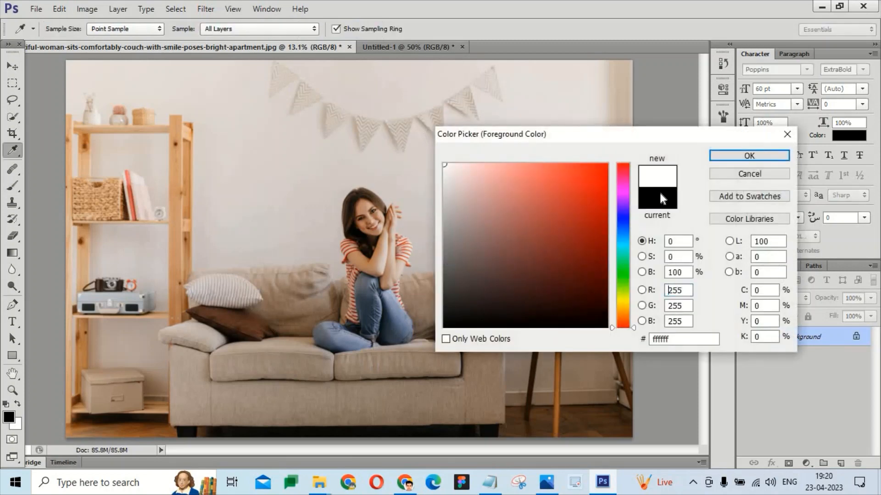
pyautogui.click(734, 155)
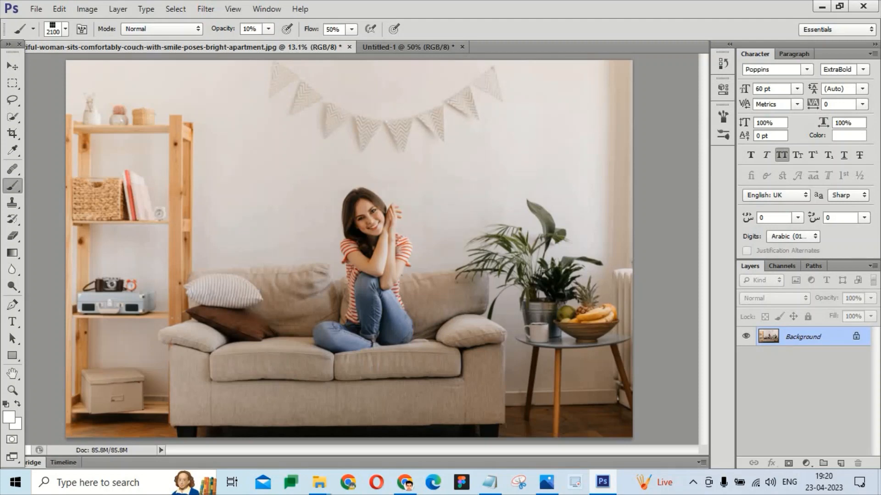
# Try stamping the window brush on the wall beside the woman at 81% flow.
pyautogui.moveTo(311, 29); pyautogui.dragTo(332, 41)
pyautogui.click(467, 223)
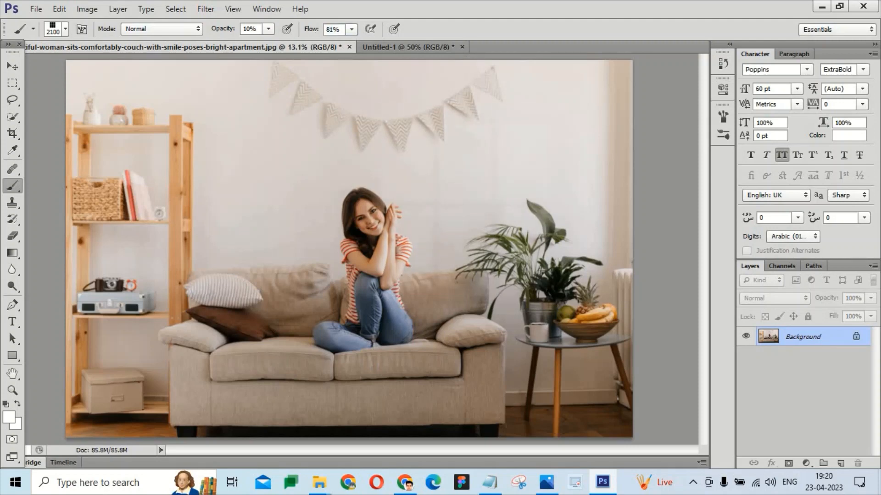
# Create a new layer and stamp the white window brush on the wall between the woman and the plant at 50% opacity and 100% flow.
pyautogui.click(840, 464)
pyautogui.moveTo(304, 30); pyautogui.dragTo(335, 30)
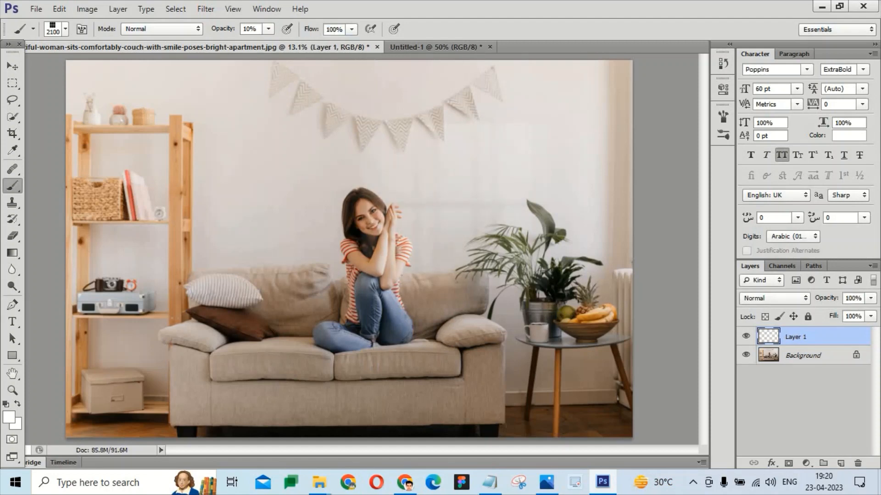
pyautogui.hotkey('ctrl', 'z')
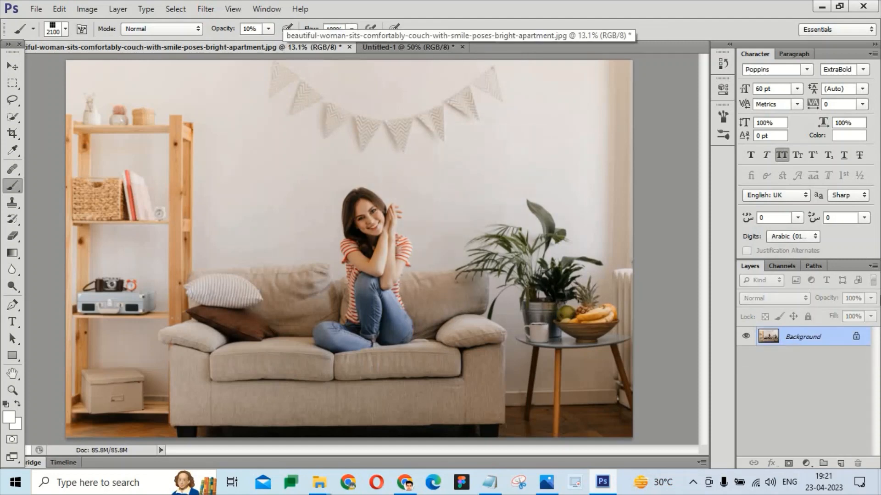
pyautogui.hotkey('ctrl', 'z')
pyautogui.click(258, 29)
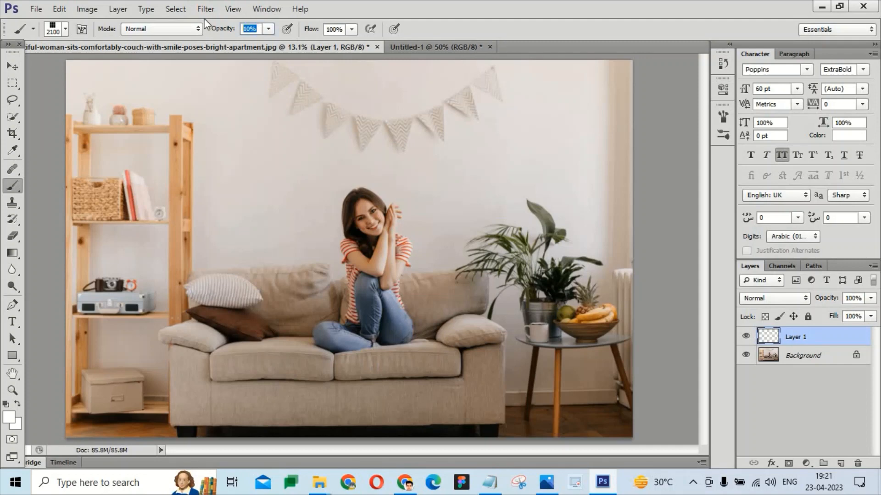
pyautogui.write('50')
pyautogui.press('Return')
pyautogui.click(462, 188)
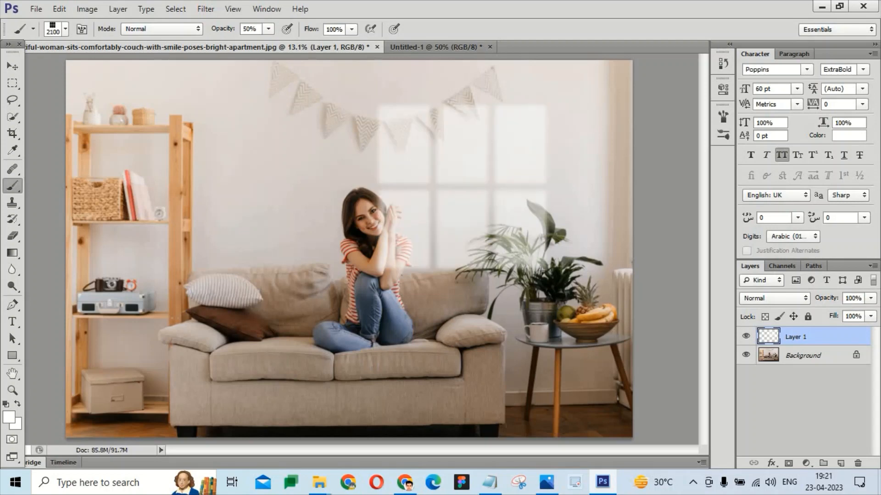
# Shift the stamped window light slightly toward the woman and deselect its layer.
pyautogui.hotkey('ctrl', 't')
pyautogui.moveTo(481, 199); pyautogui.dragTo(465, 194)
pyautogui.press('v')
pyautogui.click(408, 194)
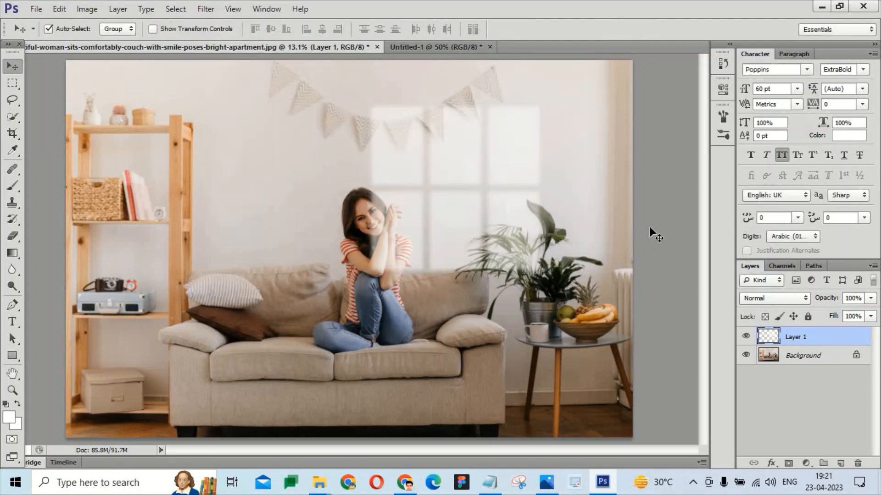
pyautogui.click(649, 228)
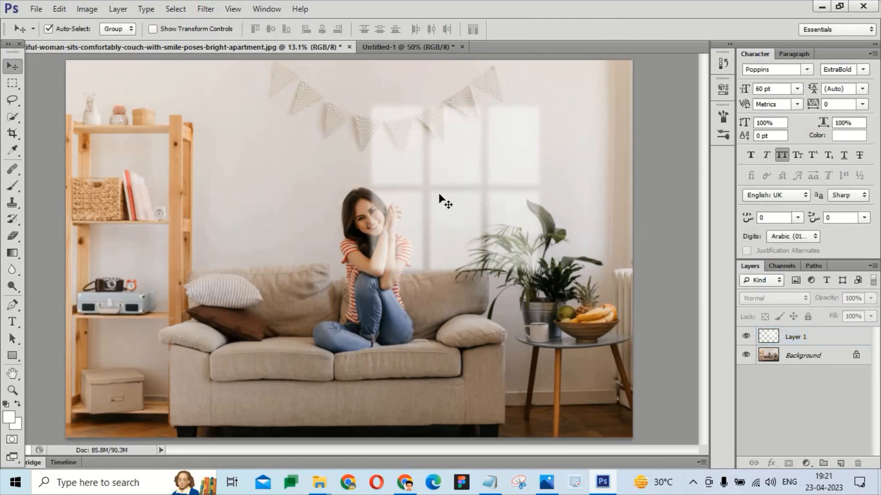
# Duplicate the Background layer.
pyautogui.click(791, 362)
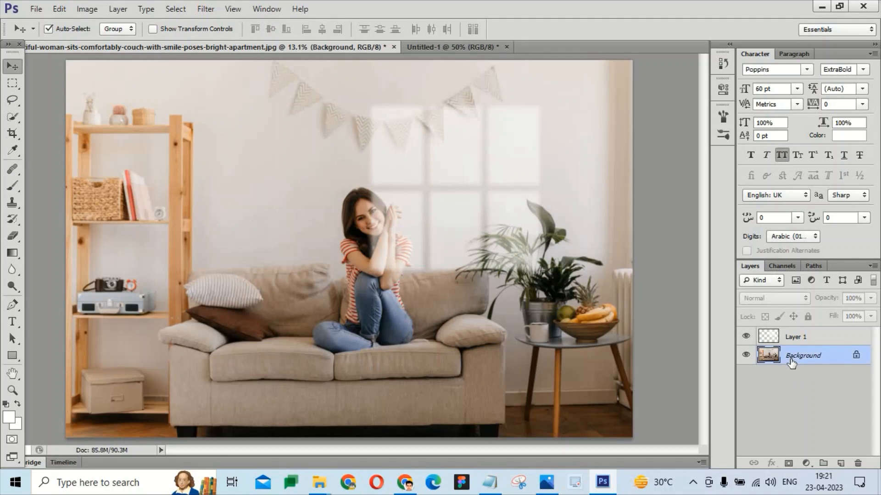
pyautogui.hotkey('ctrl', 'j')
# In Layer 1's Blend If settings, split the underlying layer's black slider to 0 / 208 and fine-tune it slightly higher.
pyautogui.click(792, 340)
pyautogui.click(771, 462)
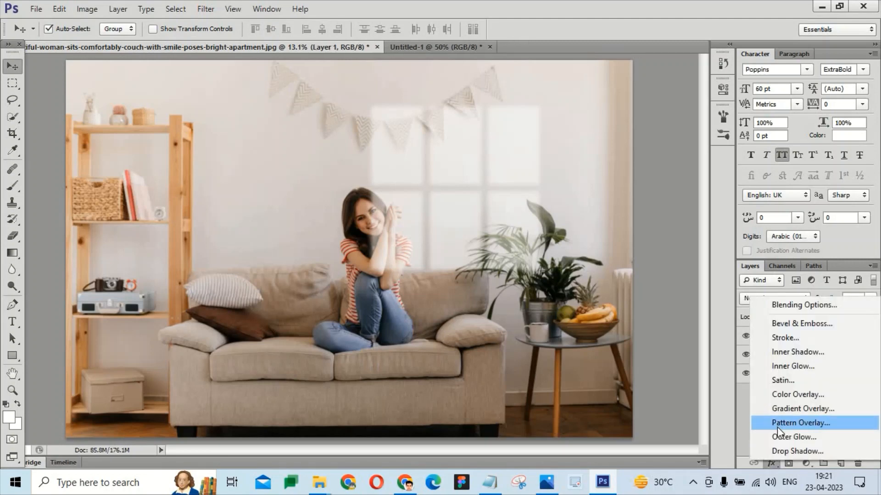
pyautogui.click(800, 307)
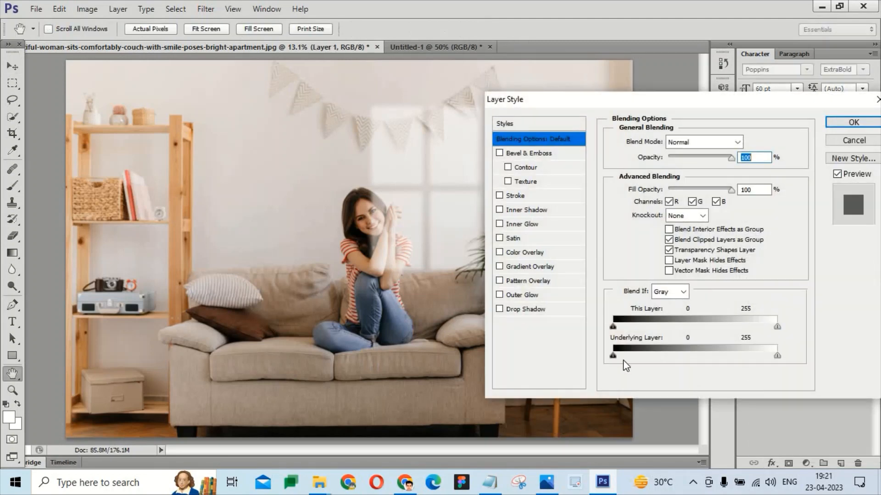
pyautogui.moveTo(612, 356); pyautogui.dragTo(745, 386)
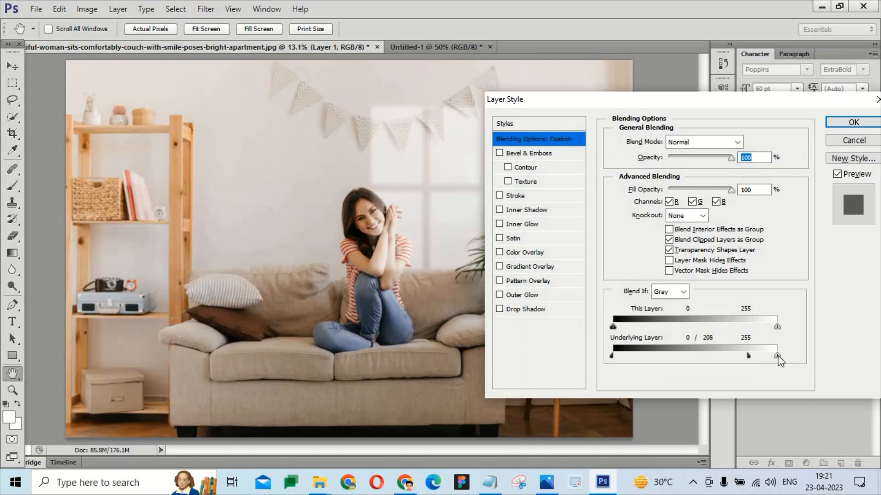
pyautogui.press('alt')
pyautogui.moveTo(753, 356); pyautogui.dragTo(759, 355)
pyautogui.click(852, 126)
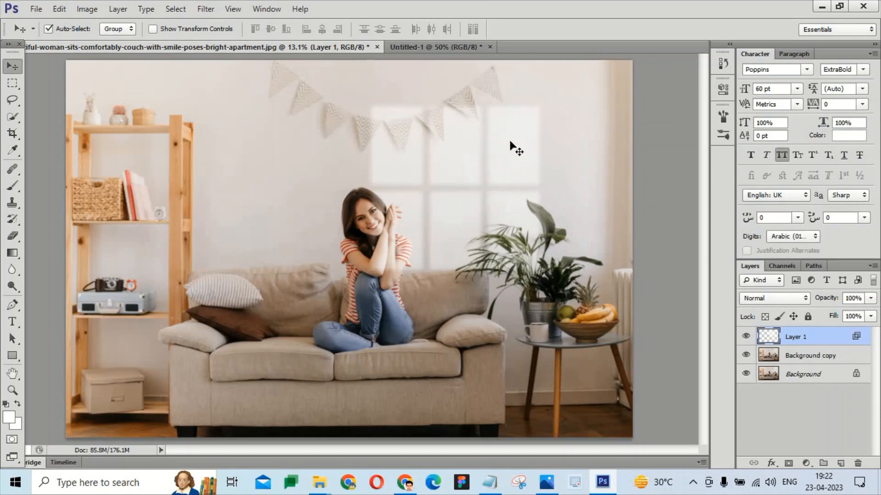
# Try a duplicate of the window light moved toward the photo's right edge and enlarged, and delete the duplicate.
pyautogui.hotkey('ctrl', 'j')
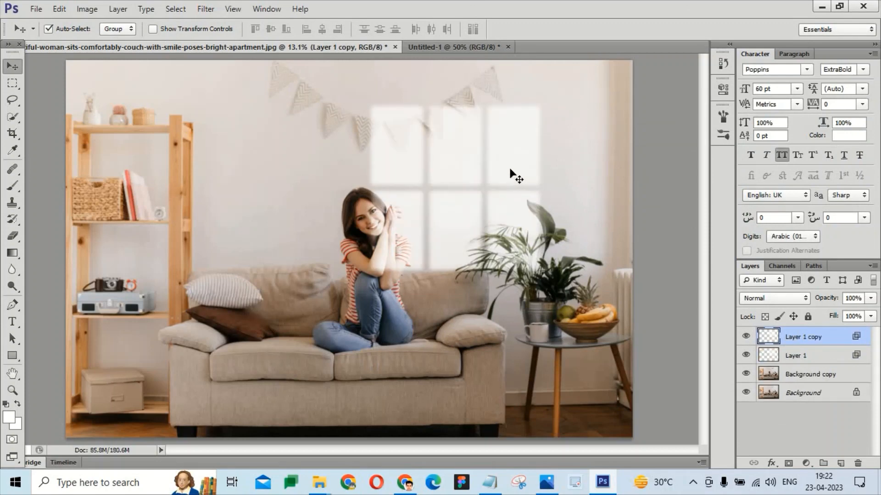
pyautogui.moveTo(510, 170); pyautogui.dragTo(596, 152)
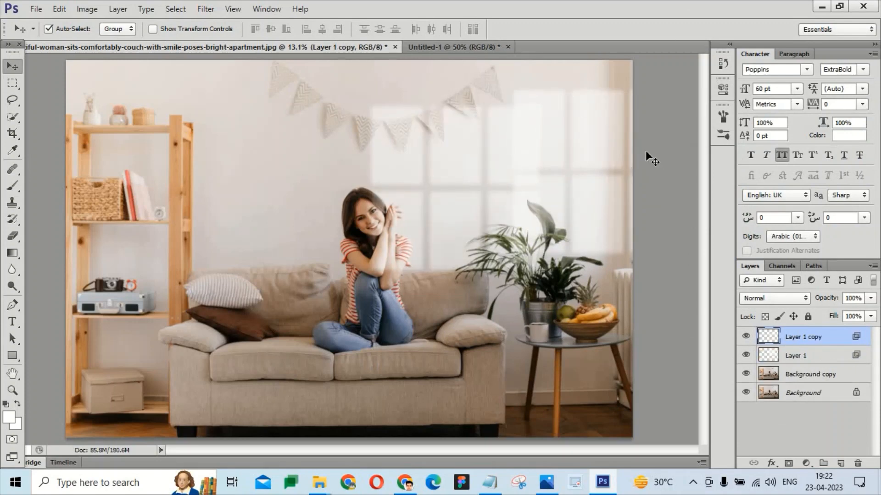
pyautogui.rightClick(631, 148)
pyautogui.press('Escape')
pyautogui.hotkey('ctrl', 't')
pyautogui.rightClick(611, 145)
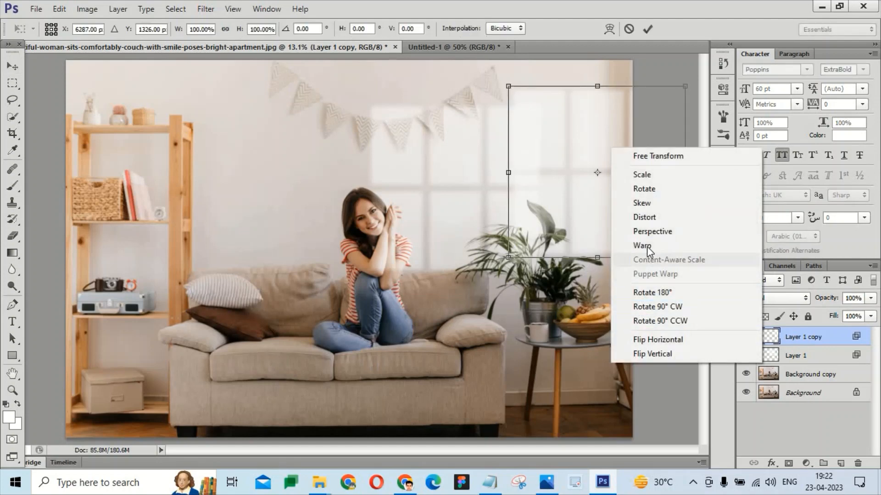
pyautogui.click(579, 242)
pyautogui.moveTo(509, 258); pyautogui.dragTo(390, 291)
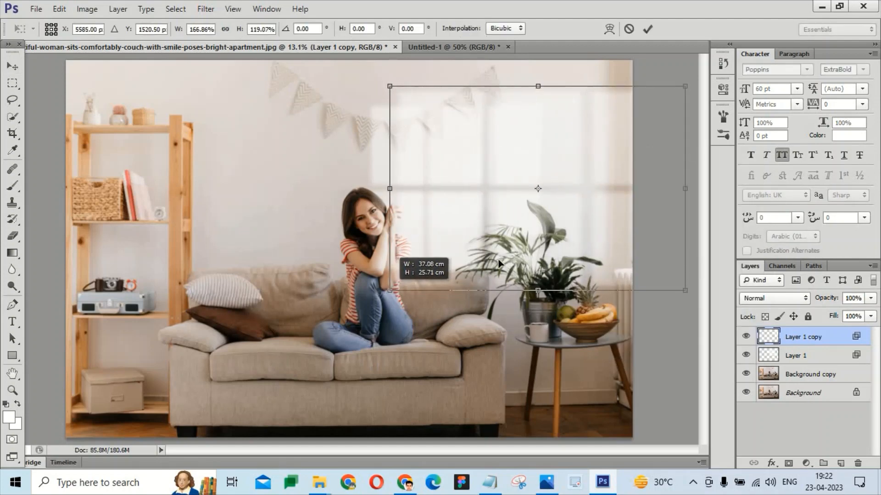
pyautogui.press('Escape')
pyautogui.press('Delete')
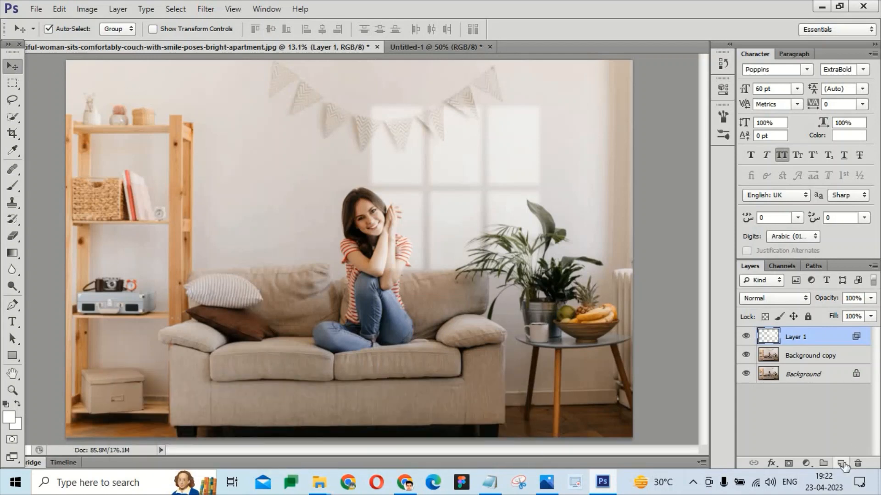
# On a new layer, outline a closed four-point light beam with the Pen tool, widening from the window light's left edge to the photo's right edge.
pyautogui.click(842, 464)
pyautogui.press('p')
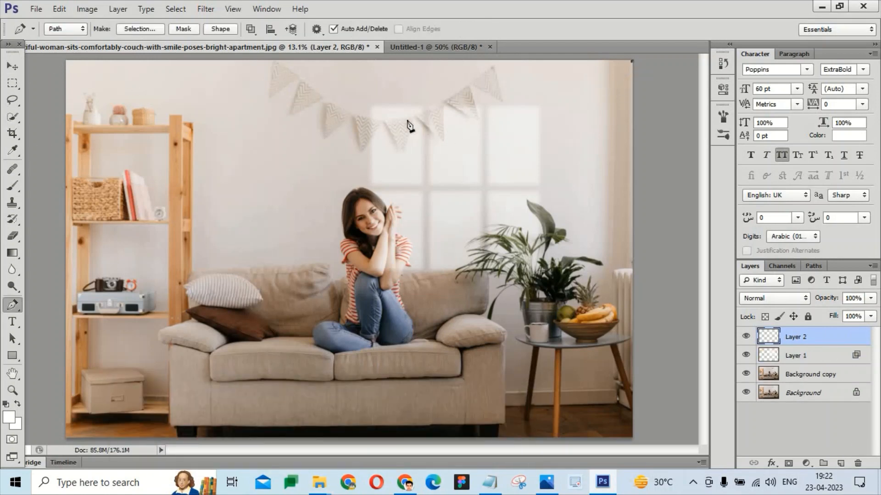
pyautogui.click(371, 107)
pyautogui.click(375, 269)
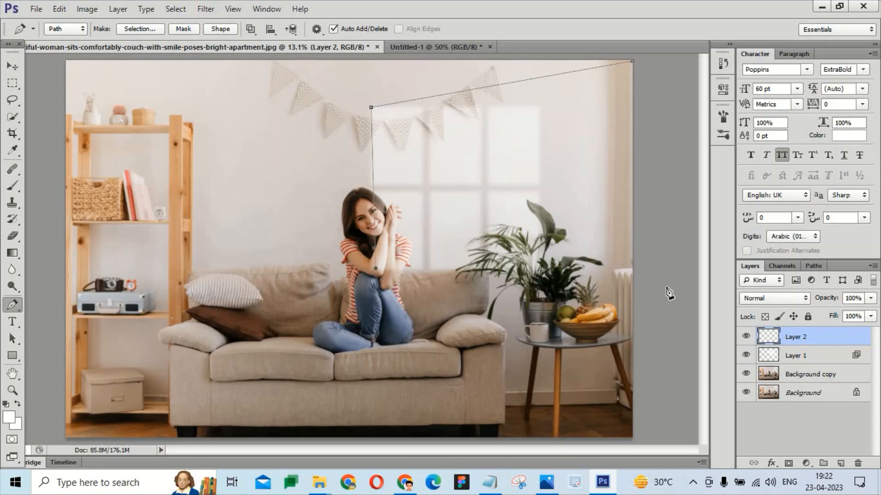
pyautogui.click(634, 301)
pyautogui.click(633, 63)
pyautogui.hotkey('ctrl', 'z')
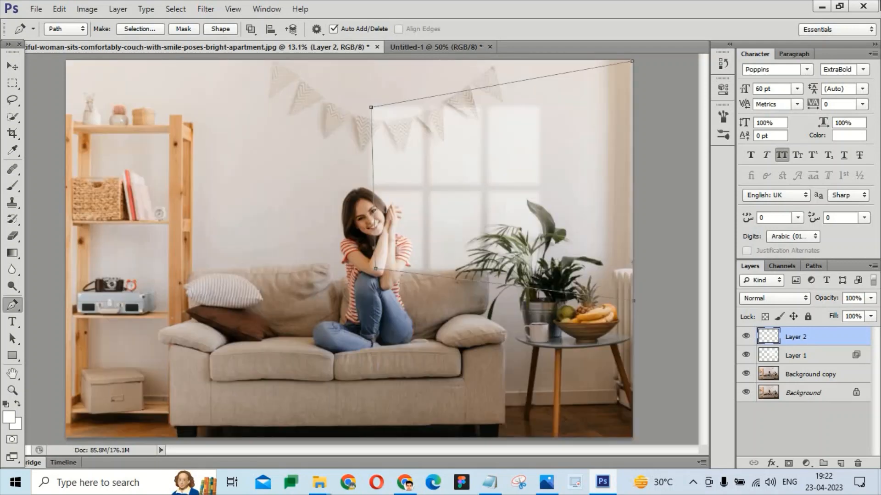
pyautogui.click(12, 66)
pyautogui.click(629, 302)
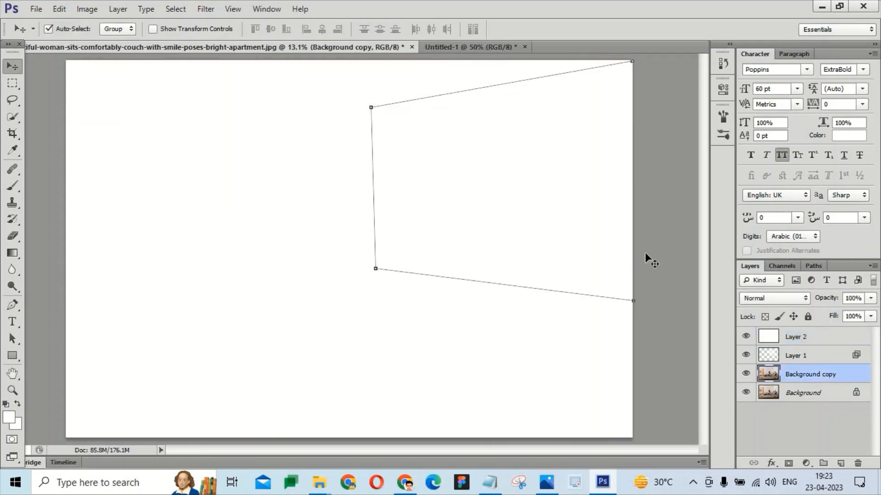
pyautogui.press('p')
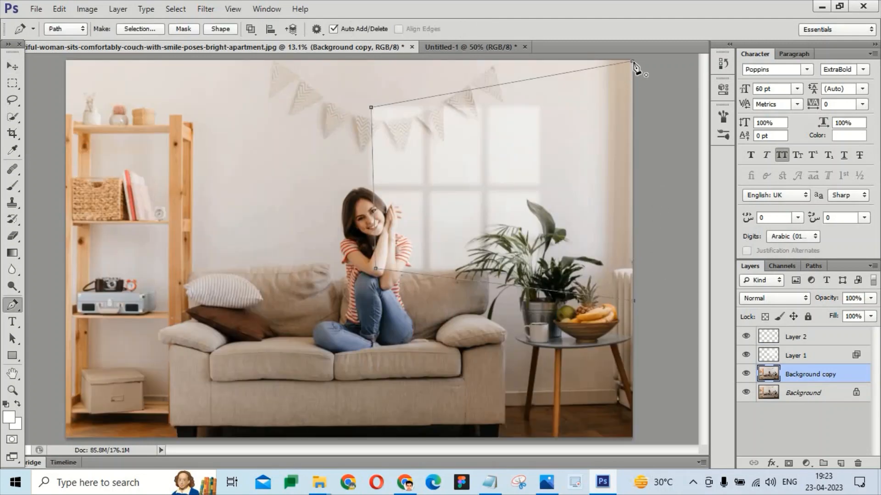
pyautogui.click(632, 61)
# Fill the outlined beam with white on Layer 2, deselect it and lower the layer's opacity to 27%.
pyautogui.click(806, 338)
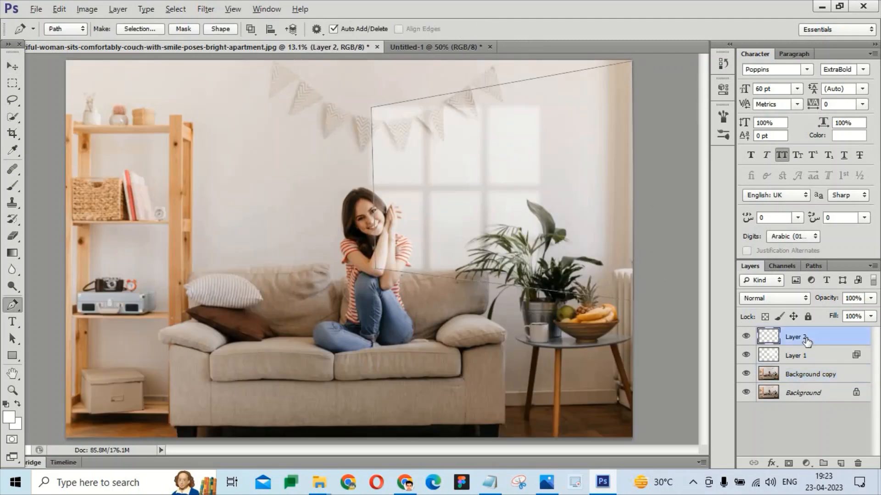
pyautogui.hotkey('ctrl', 'Return')
pyautogui.hotkey('alt', 'BackSpace')
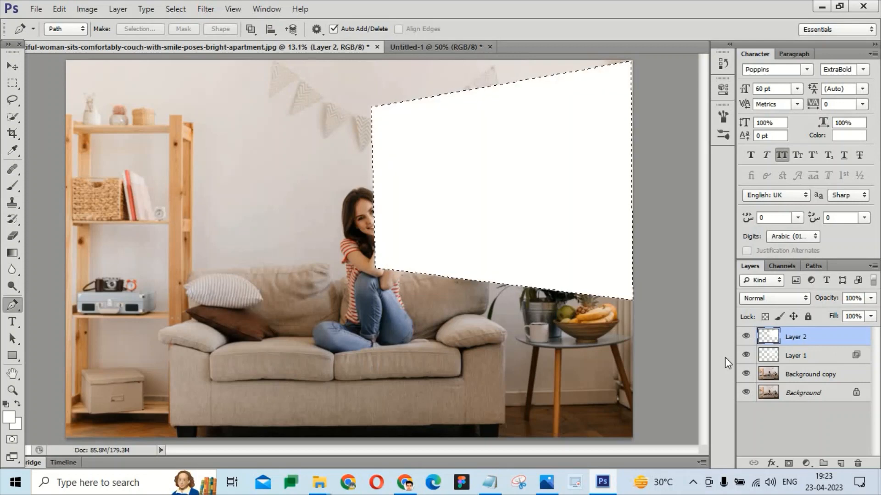
pyautogui.hotkey('ctrl', 'd')
pyautogui.click(14, 70)
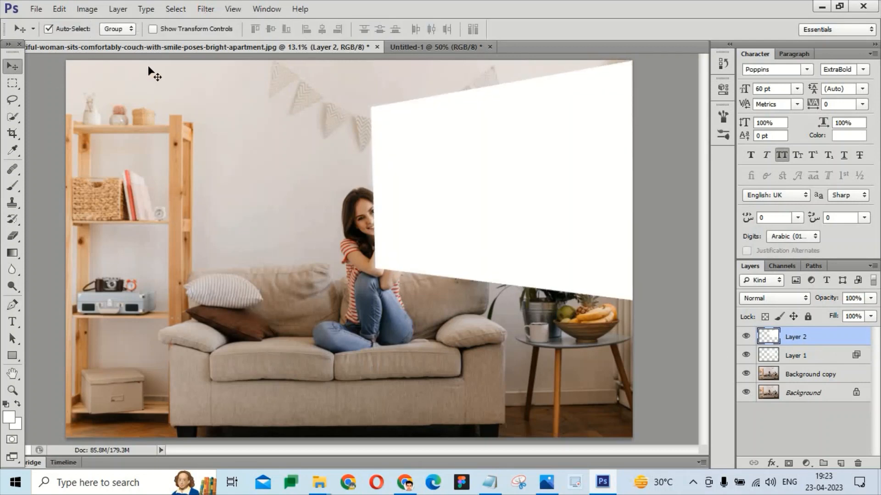
pyautogui.moveTo(822, 302); pyautogui.dragTo(776, 285)
# Apply a Gaussian Blur with a radius of 72.1 pixels to the light beam on Layer 2.
pyautogui.click(206, 9)
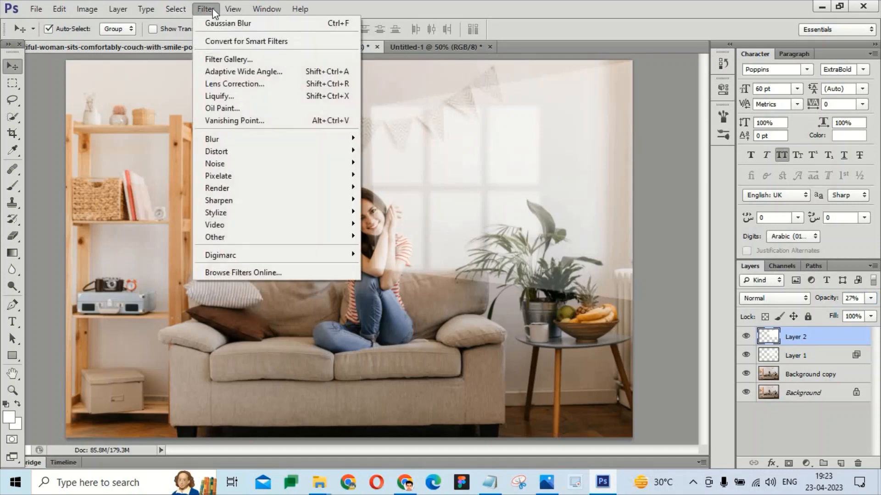
pyautogui.moveTo(284, 139)
pyautogui.click(379, 231)
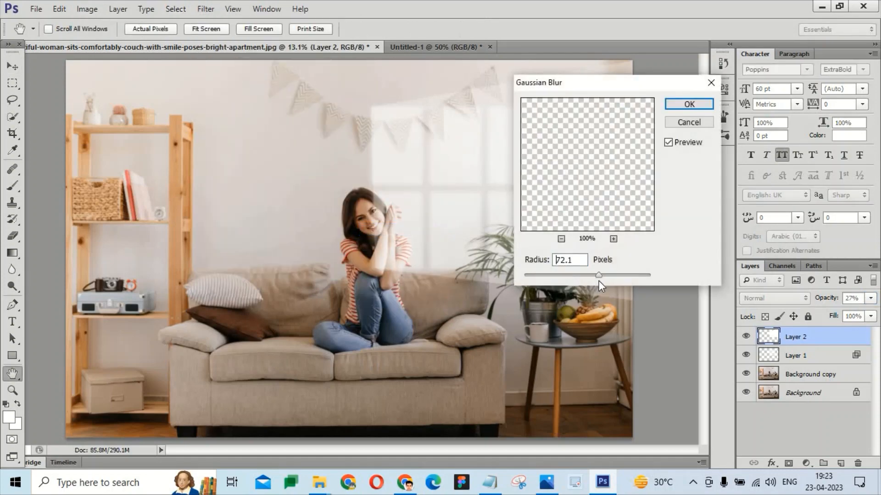
pyautogui.moveTo(615, 86); pyautogui.dragTo(715, 161)
pyautogui.click(788, 180)
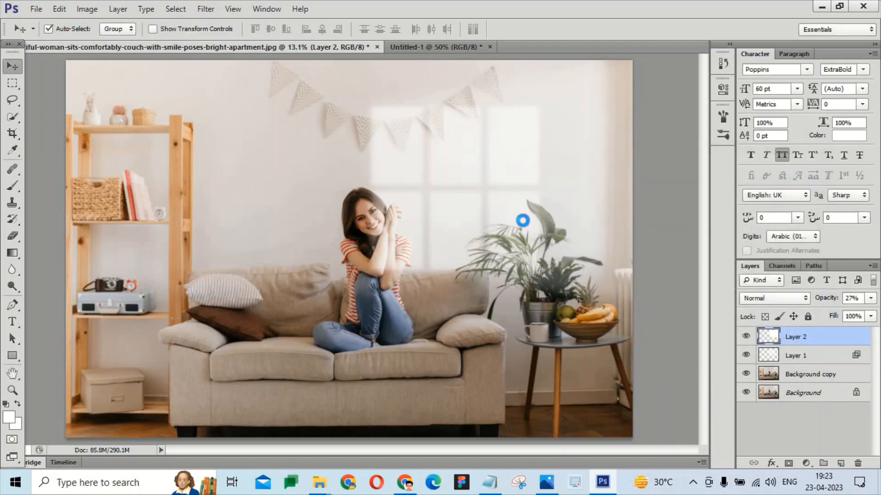
# Narrow the blurred light beam from its left edge to 92.58% width.
pyautogui.hotkey('ctrl', 't')
pyautogui.moveTo(365, 188); pyautogui.dragTo(388, 192)
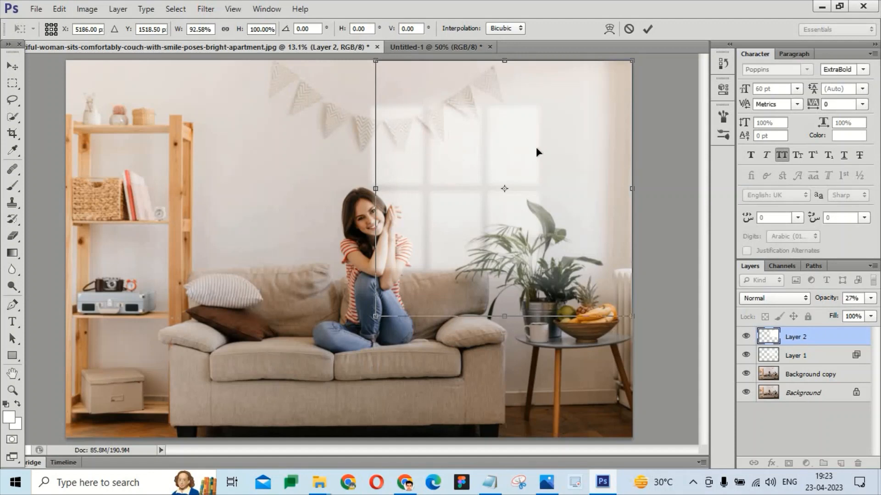
pyautogui.press('Return')
pyautogui.click(206, 9)
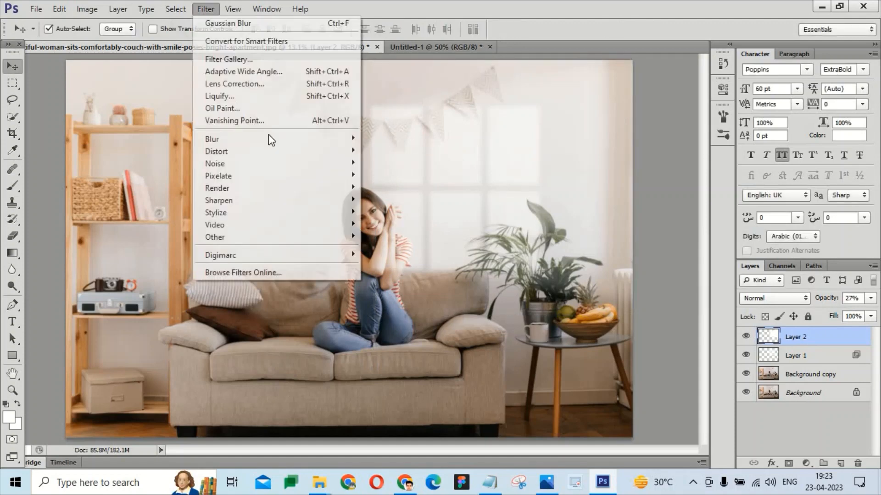
pyautogui.moveTo(268, 136)
pyautogui.click(404, 227)
pyautogui.moveTo(680, 350); pyautogui.dragTo(678, 350)
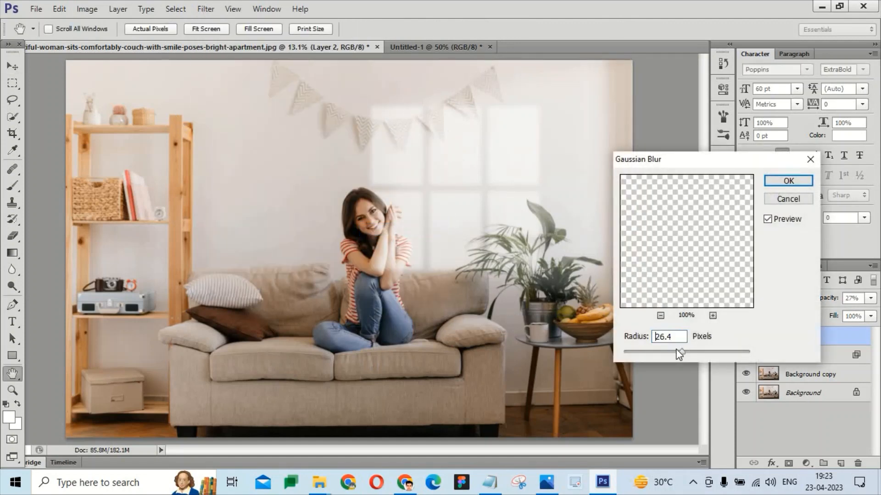
pyautogui.click(677, 350)
pyautogui.moveTo(634, 354); pyautogui.dragTo(623, 352)
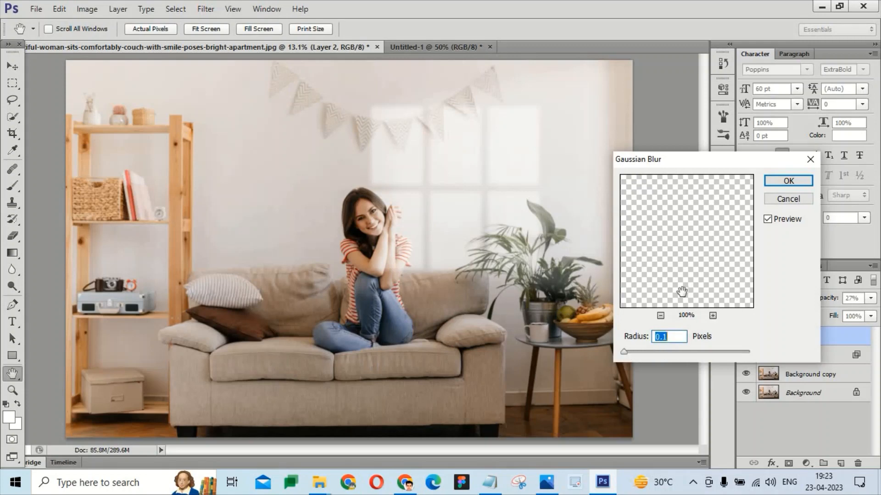
pyautogui.click(766, 199)
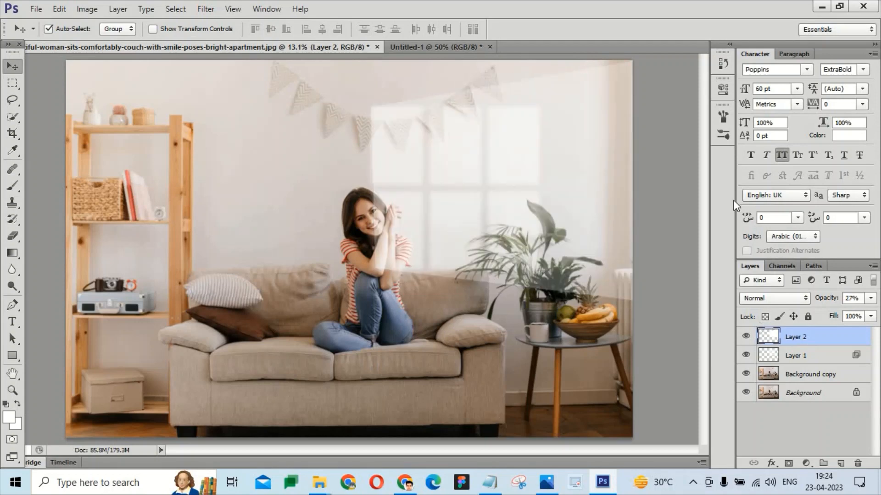
# Stretch the light beam on Layer 2 horizontally beyond the photo's right edge and set the layer's opacity to 50%.
pyautogui.hotkey('ctrl', 't')
pyautogui.moveTo(632, 64); pyautogui.dragTo(735, 62)
pyautogui.press('Return')
pyautogui.press('5')
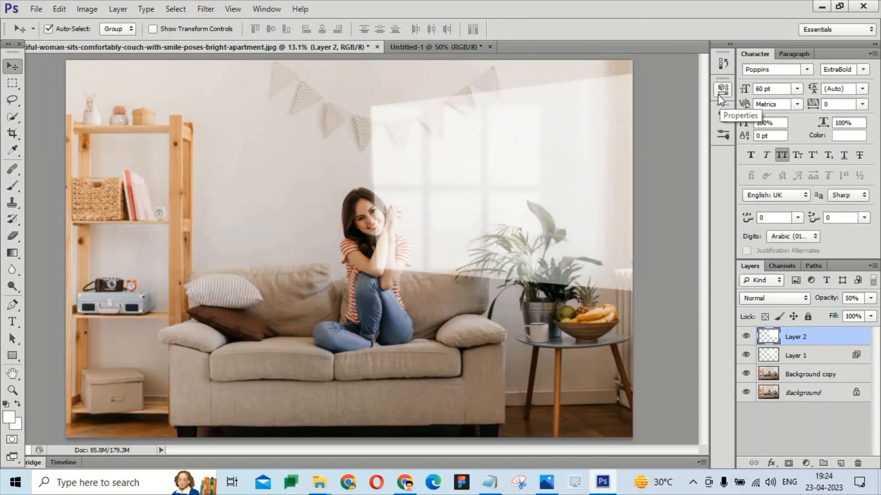
# Apply a strong Gaussian Blur to the stretched light beam on Layer 2 and lower the layer's opacity to 10%.
pyautogui.click(206, 9)
pyautogui.moveTo(226, 137)
pyautogui.click(391, 229)
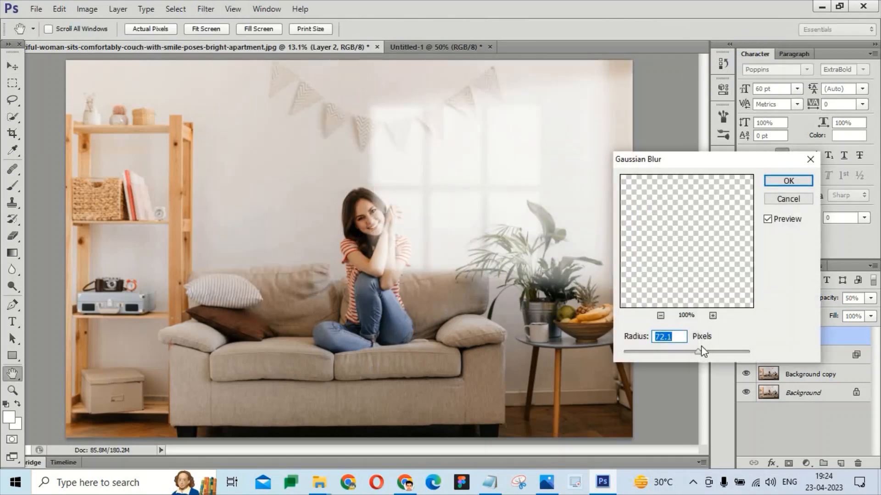
pyautogui.moveTo(701, 351); pyautogui.dragTo(709, 351)
pyautogui.click(775, 182)
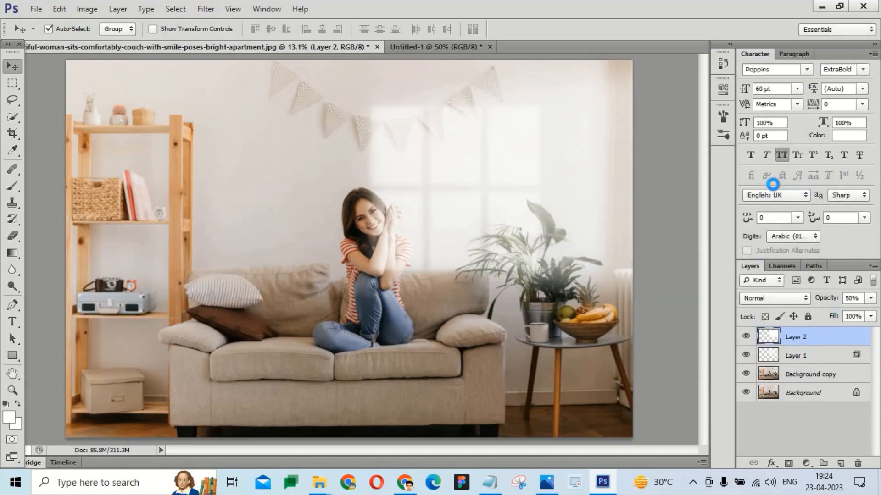
pyautogui.press('2')
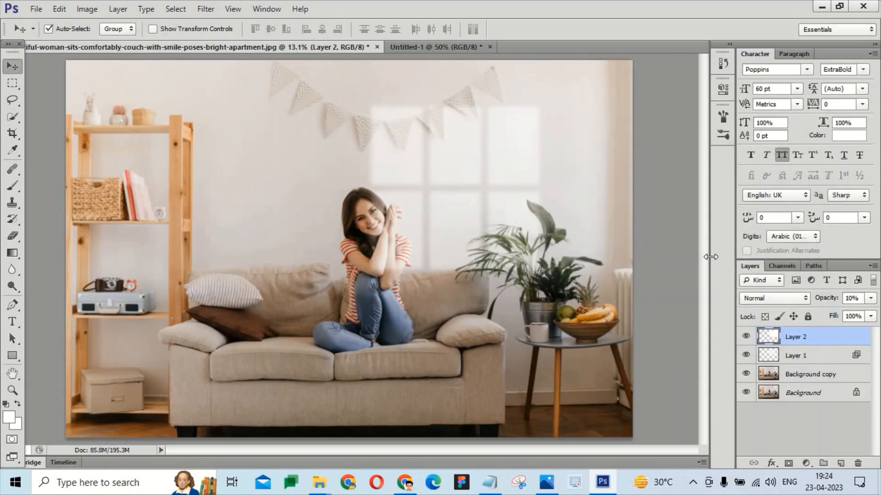
# Switch to the open Notepad note and add the line "I hope enjoy this video" below "Let's started".
pyautogui.click(490, 482)
pyautogui.click(400, 184)
pyautogui.write('I hop')
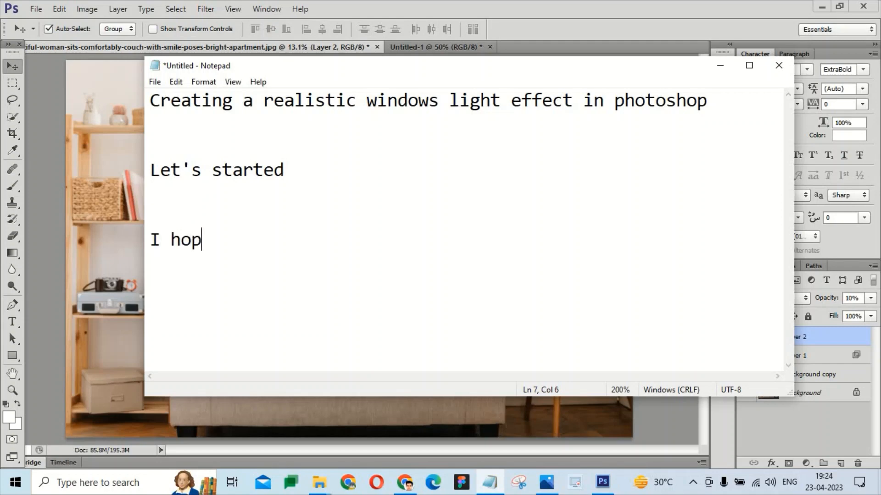
pyautogui.write('e enjoy this video')
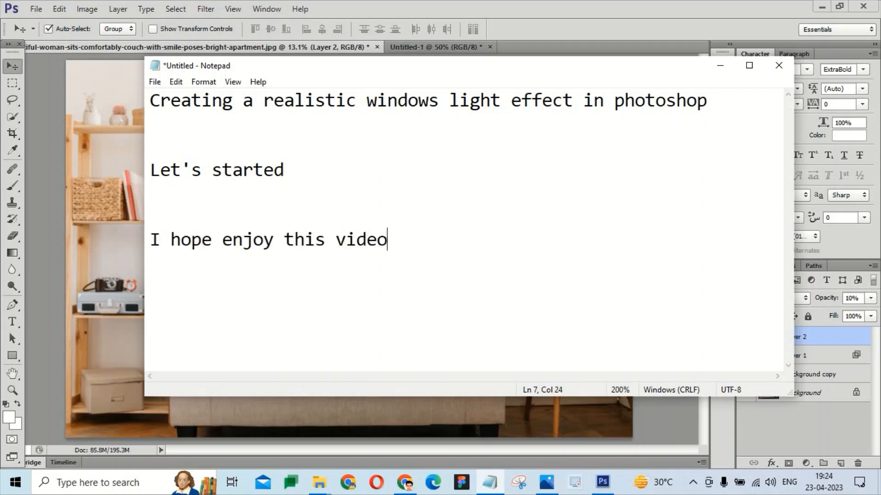
# Add the line "Please like, share & Subscribe(Press the bell icon)" to the note, separated from the previous line by two blank lines.
pyautogui.press('Return')
pyautogui.press('Return')
pyautogui.press('Return')
pyautogui.write('Please like, sha')
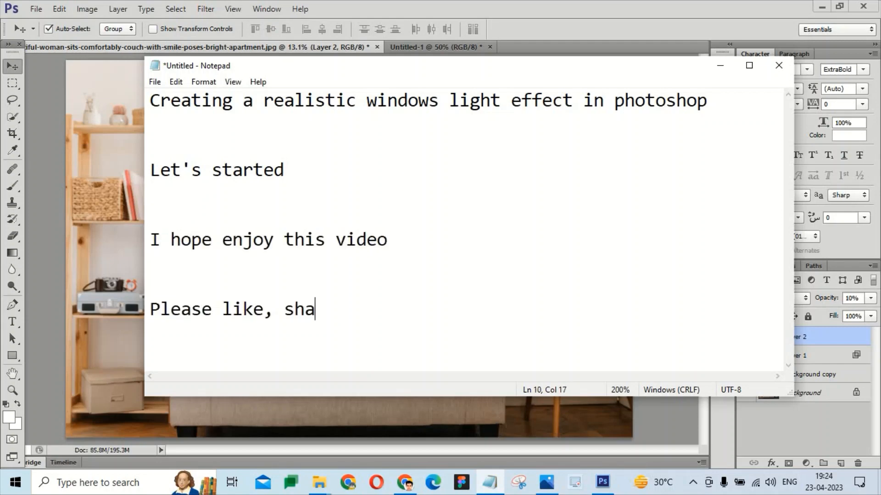
pyautogui.write('re & Subscribe(')
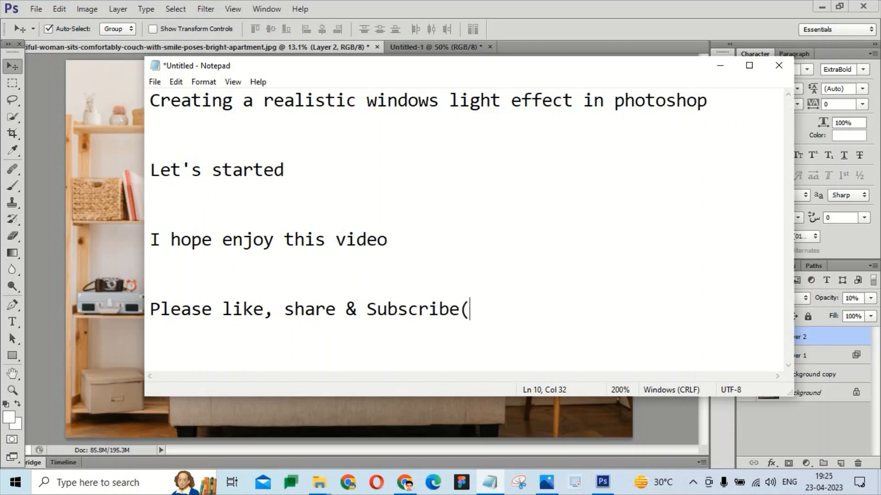
pyautogui.write('Press the bell ico)')
pyautogui.press('Left')
pyautogui.write('Press the bell ico')
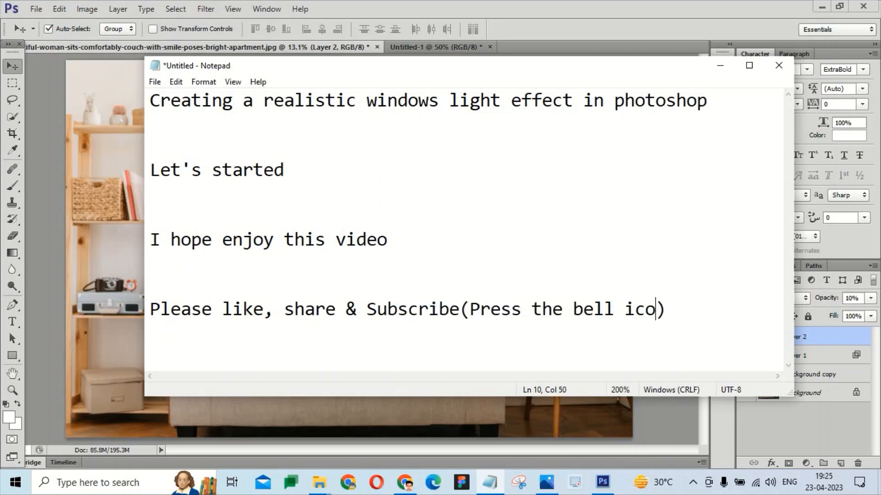
pyautogui.write('n')
pyautogui.press('Right')
# Add the closing line "See you again" at the end of the note, below the subscribe request.
pyautogui.press('Return')
pyautogui.press('Return')
pyautogui.write('See you again')
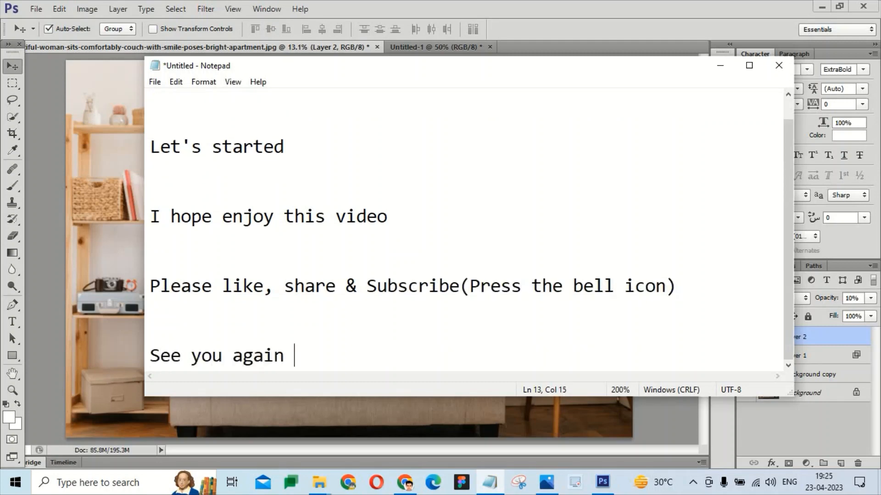